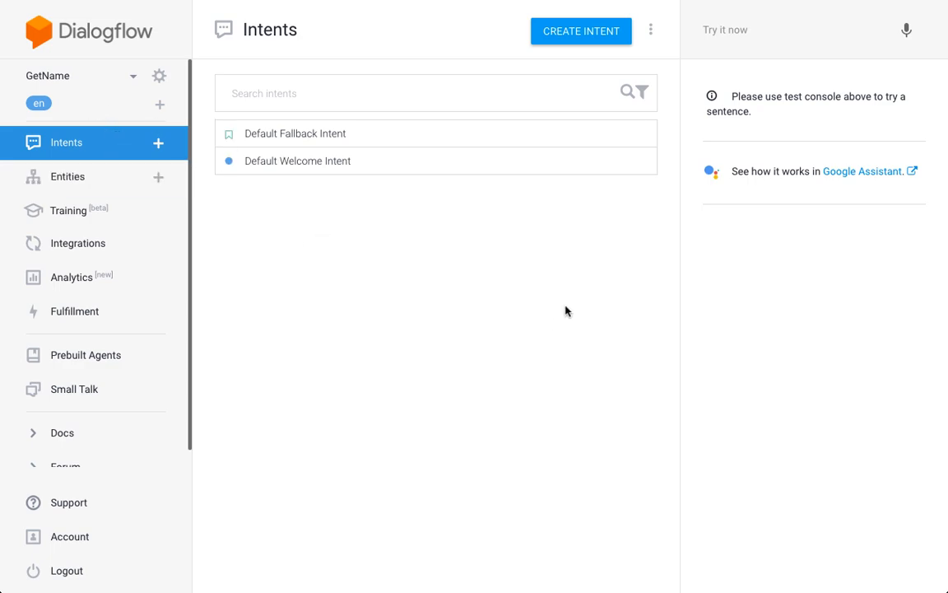
- Set the text response of the Default Welcome Intent to "Hello, what's your name?" and save the intent
click(329, 163)
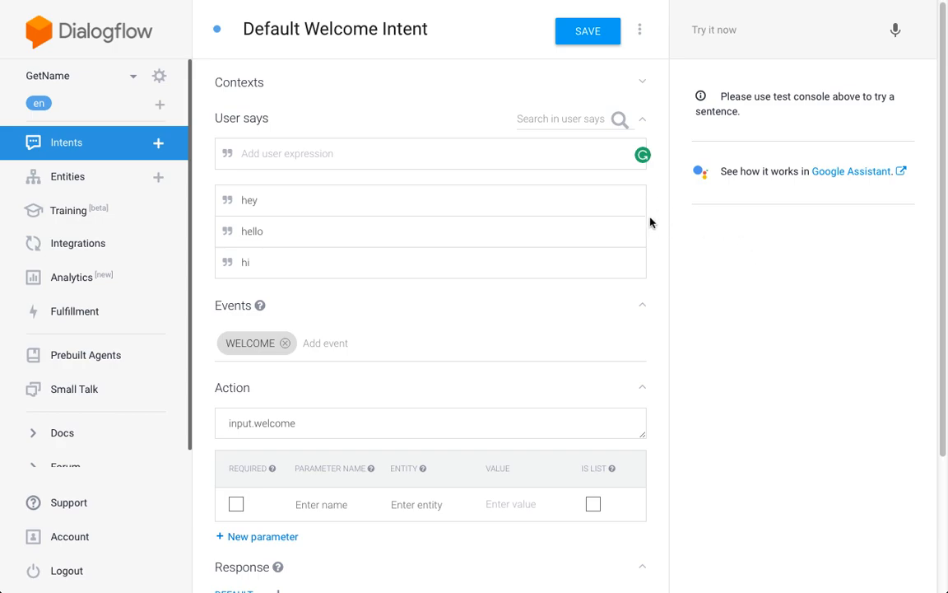
scroll(649, 221, down, 3)
click(306, 503)
text(Hel)
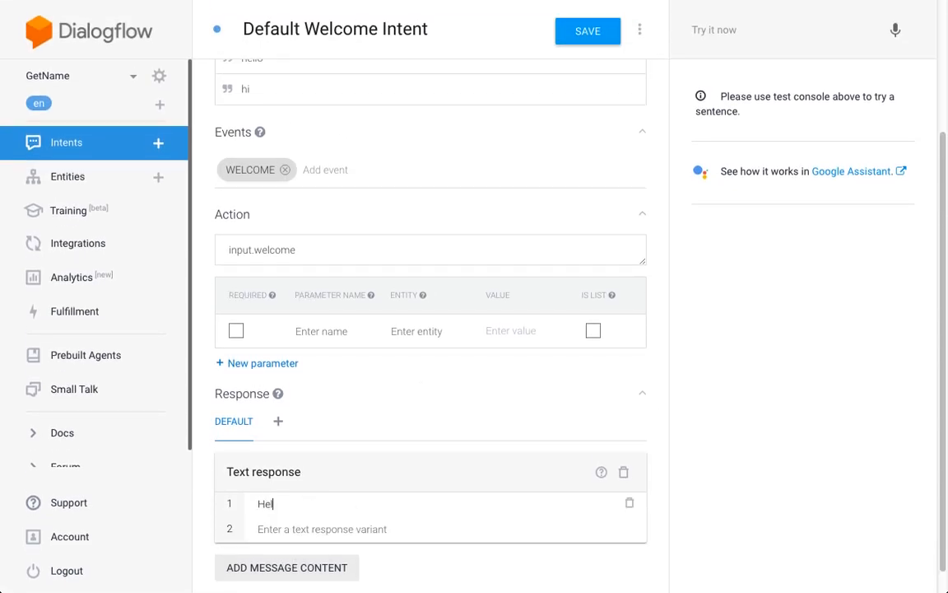
text(lo, what's your name?)
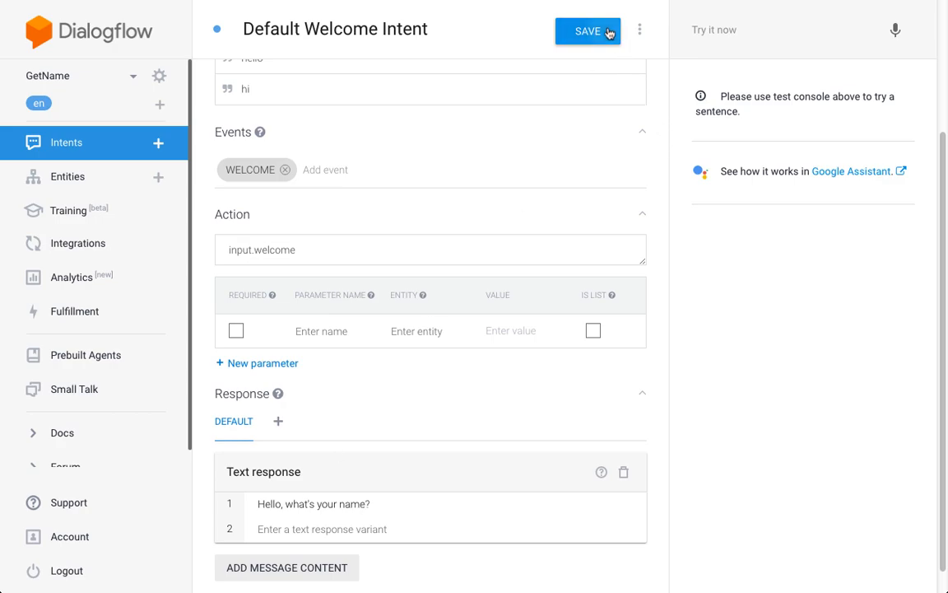
click(609, 33)
- Add awaiting_name as an output context of the Default Welcome Intent and save it
scroll(659, 86, up, 3)
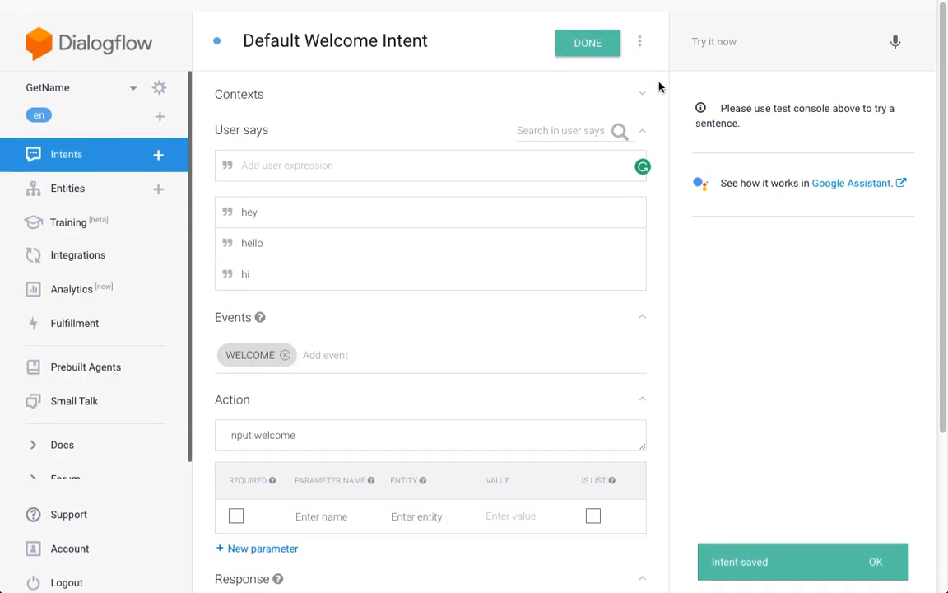
click(244, 83)
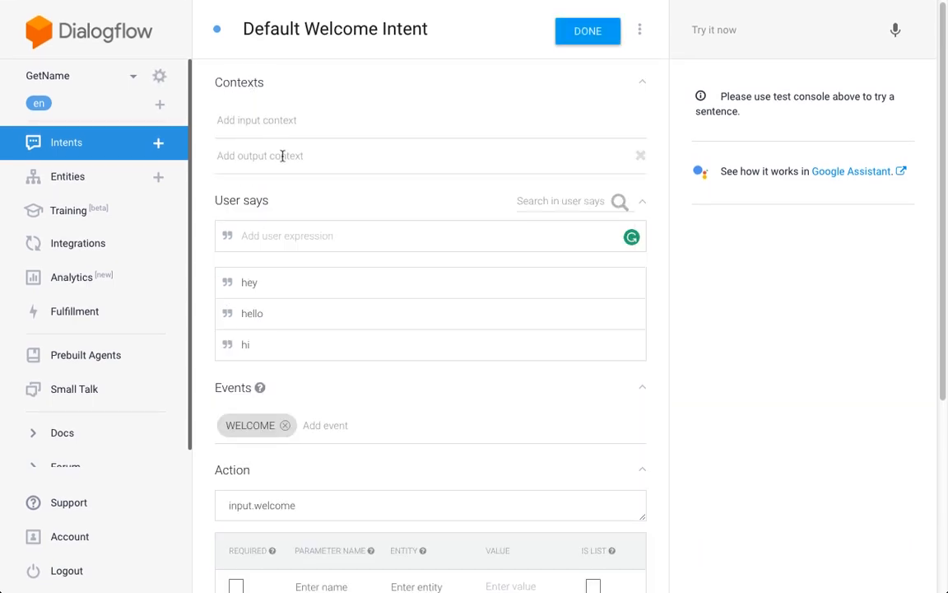
click(311, 159)
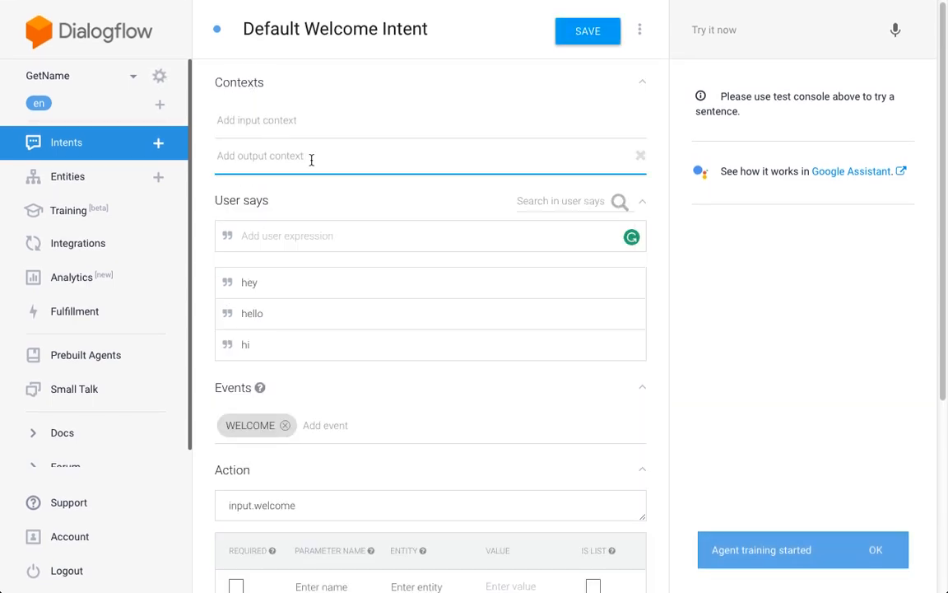
text(aw)
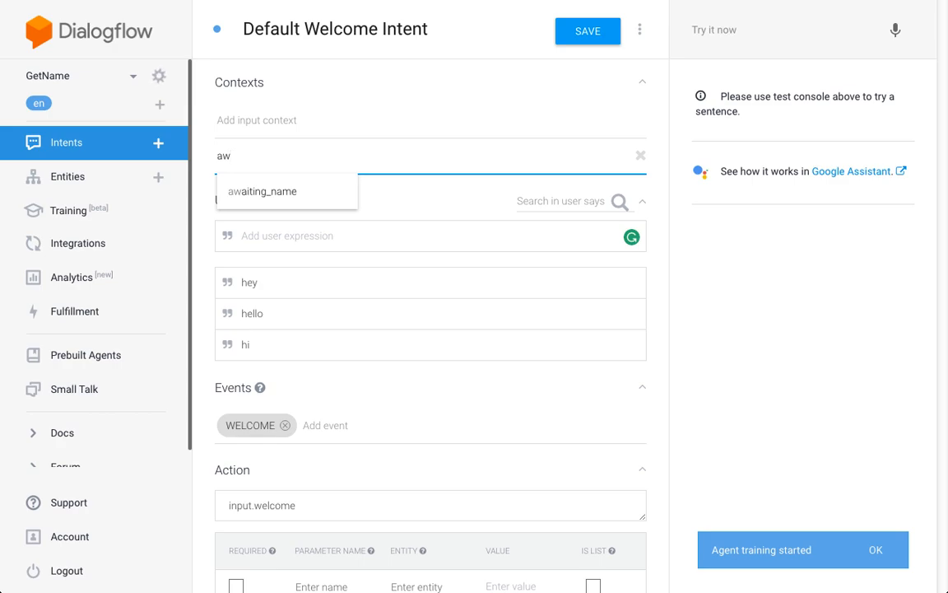
click(313, 198)
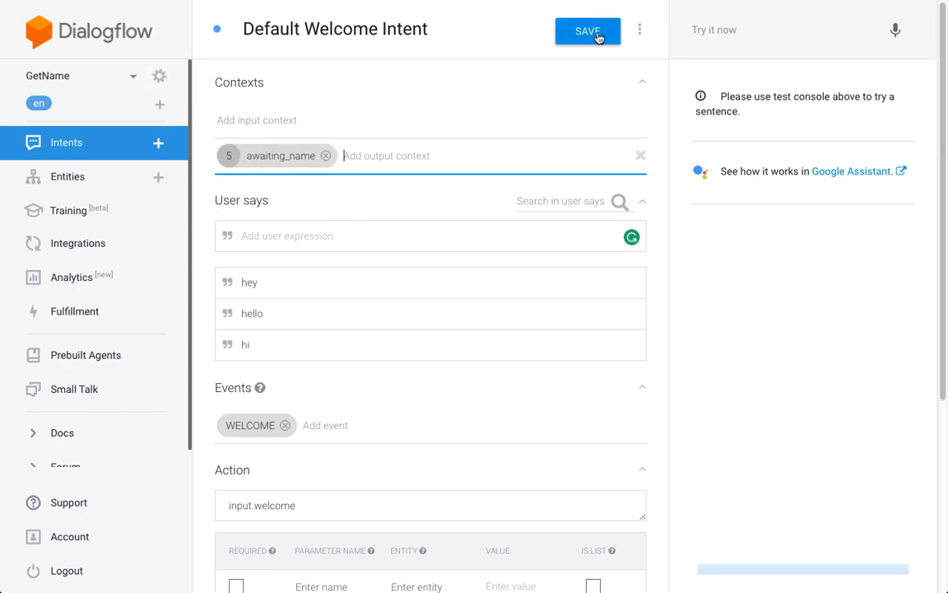
click(598, 37)
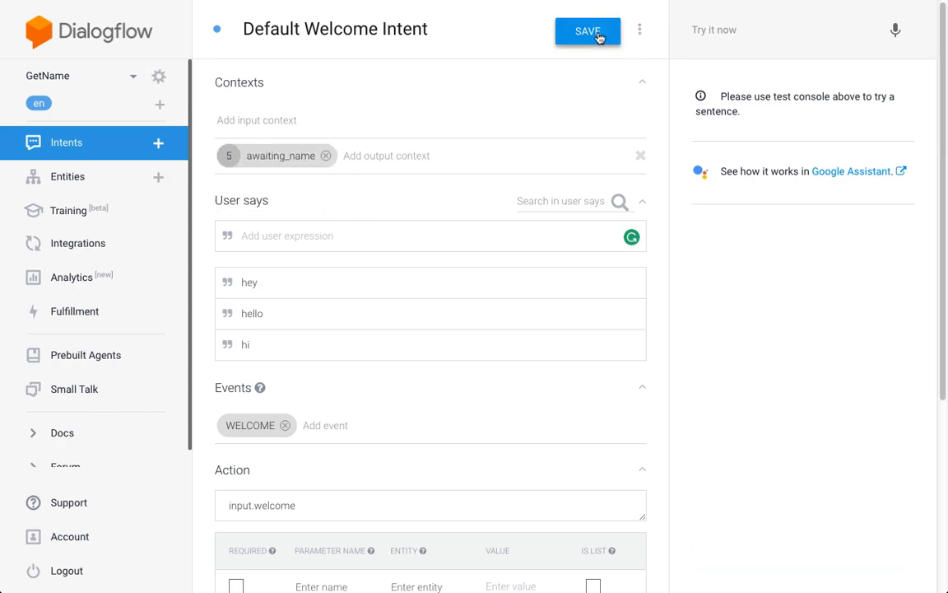
- Create a new intent named "Get Name"
click(114, 147)
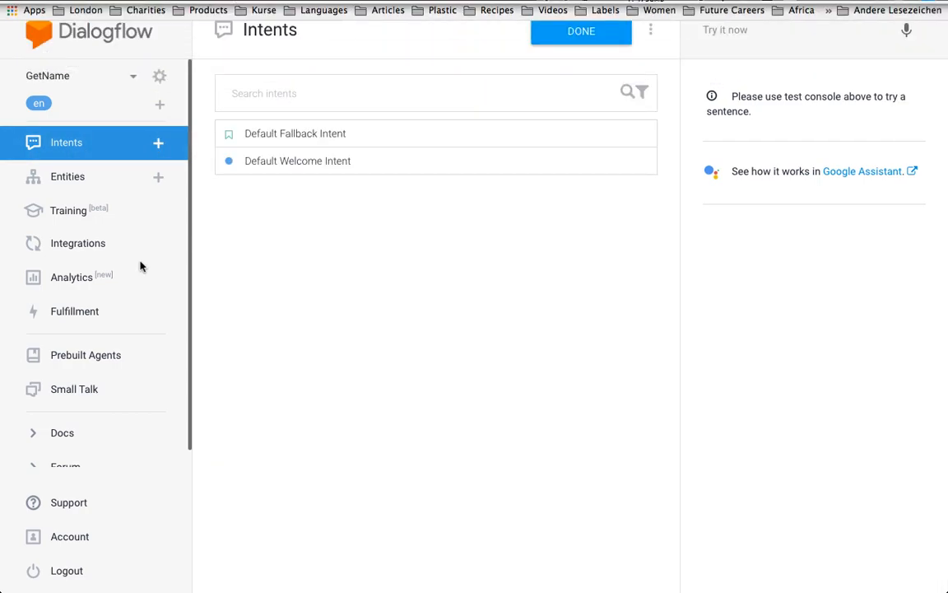
click(160, 143)
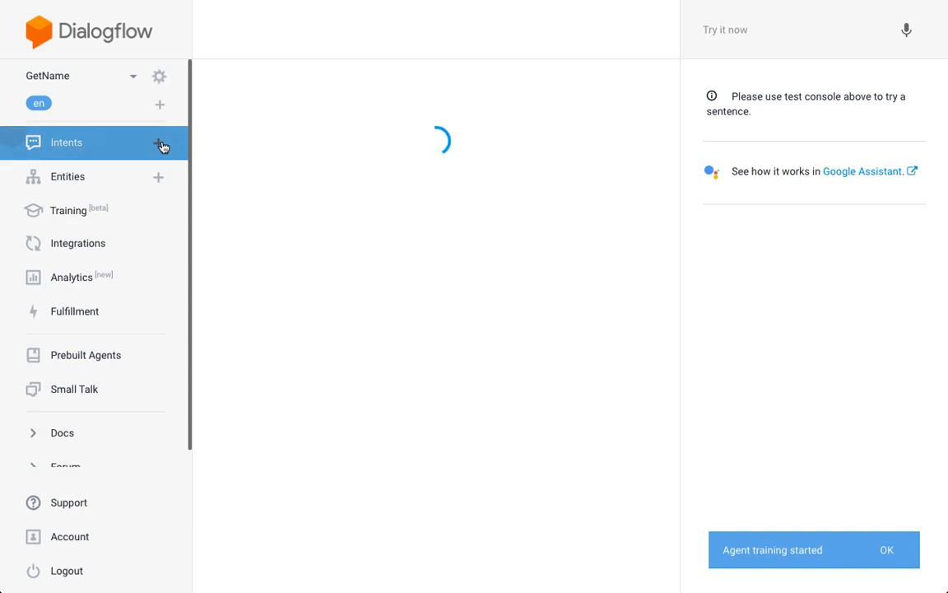
click(280, 29)
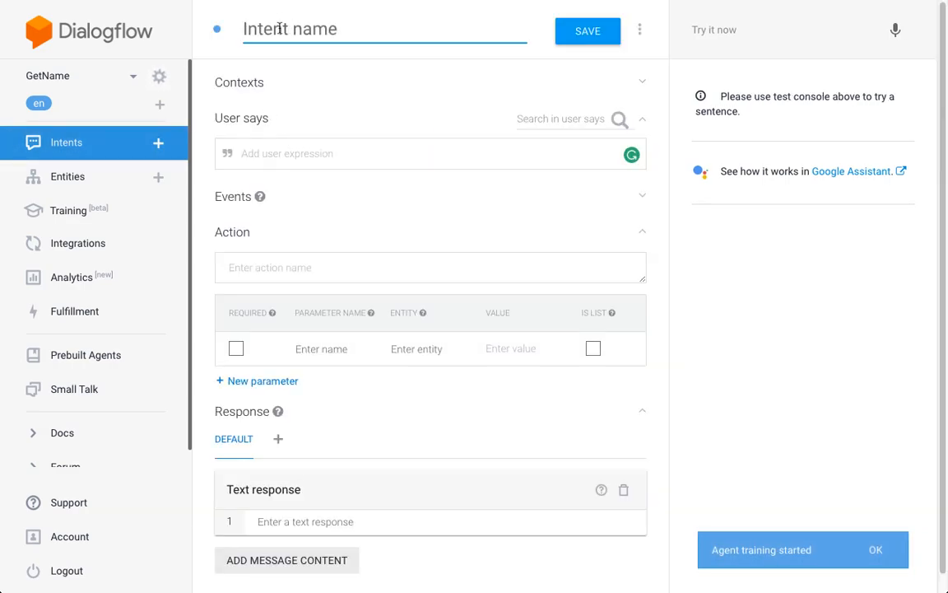
text(Get Name)
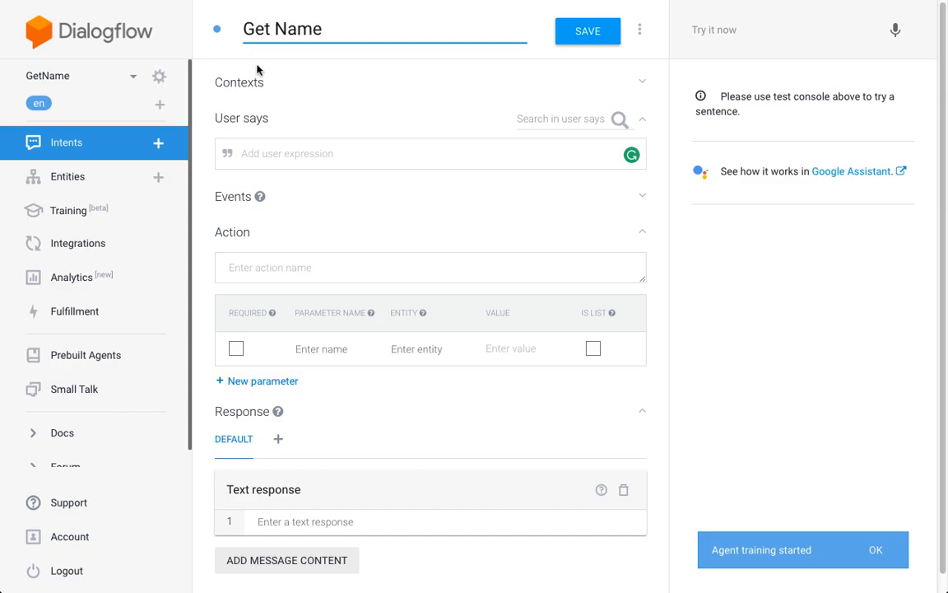
- Add awaiting_name as the input context of the Get Name intent and enter a sample first name as a user expression
click(251, 84)
click(262, 121)
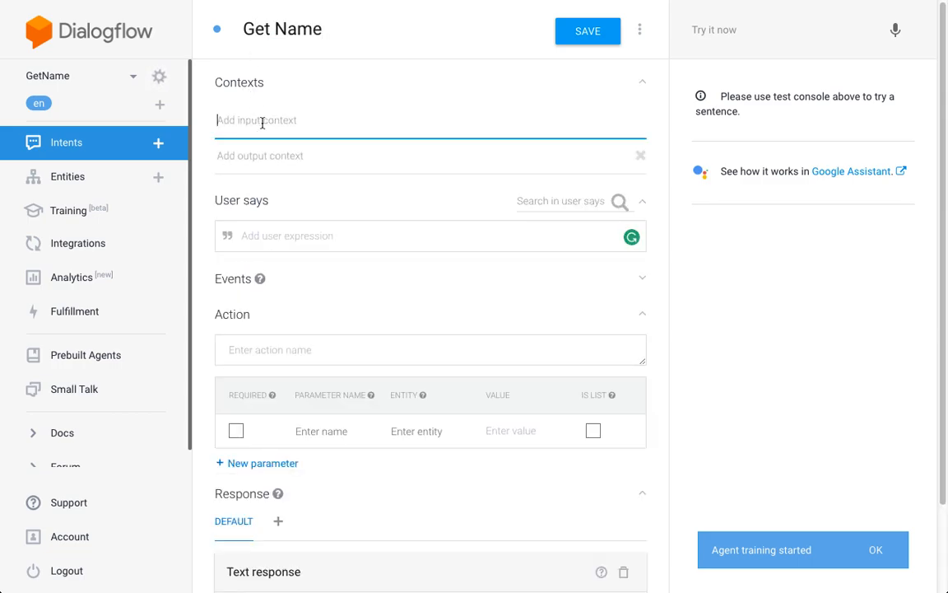
text(awa)
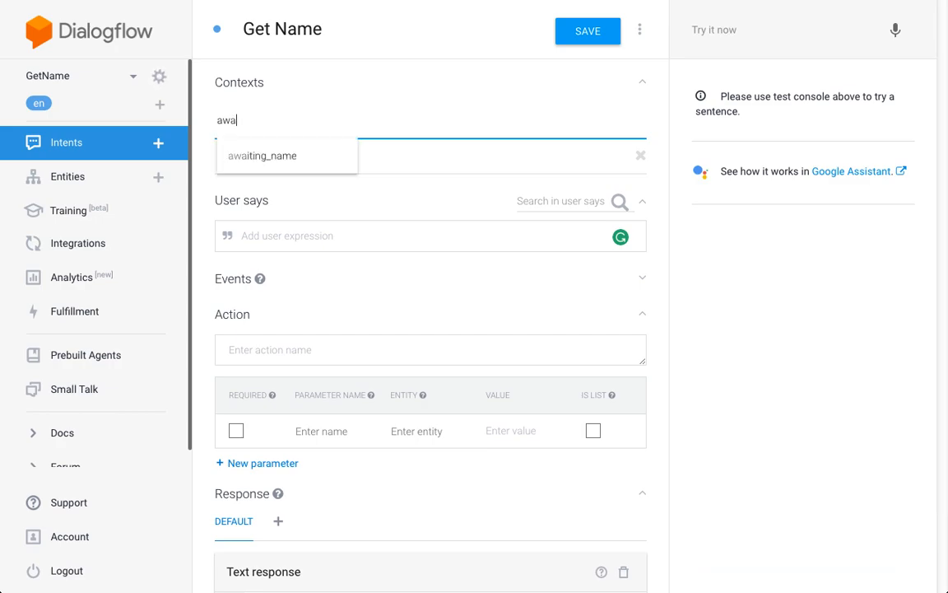
click(323, 157)
click(326, 158)
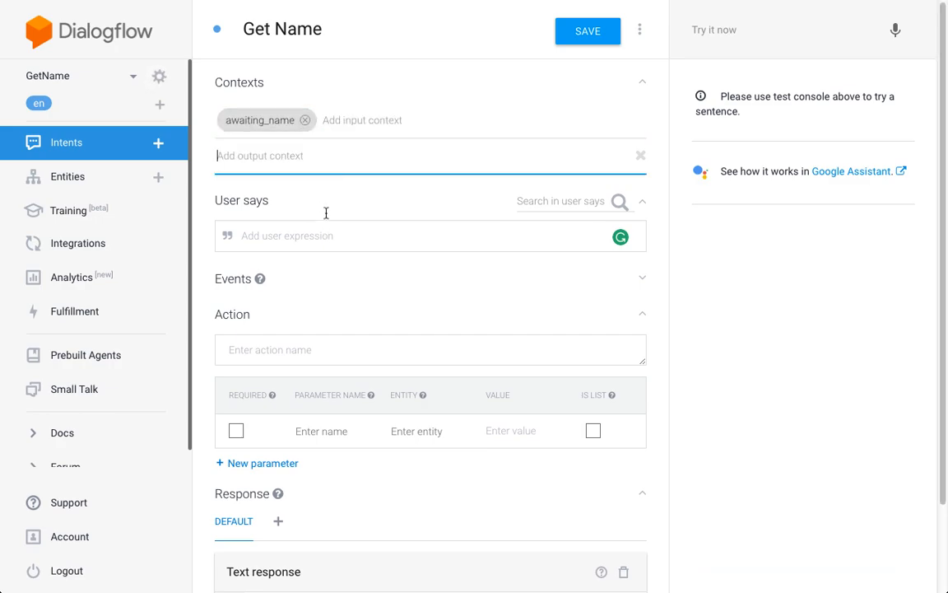
click(343, 240)
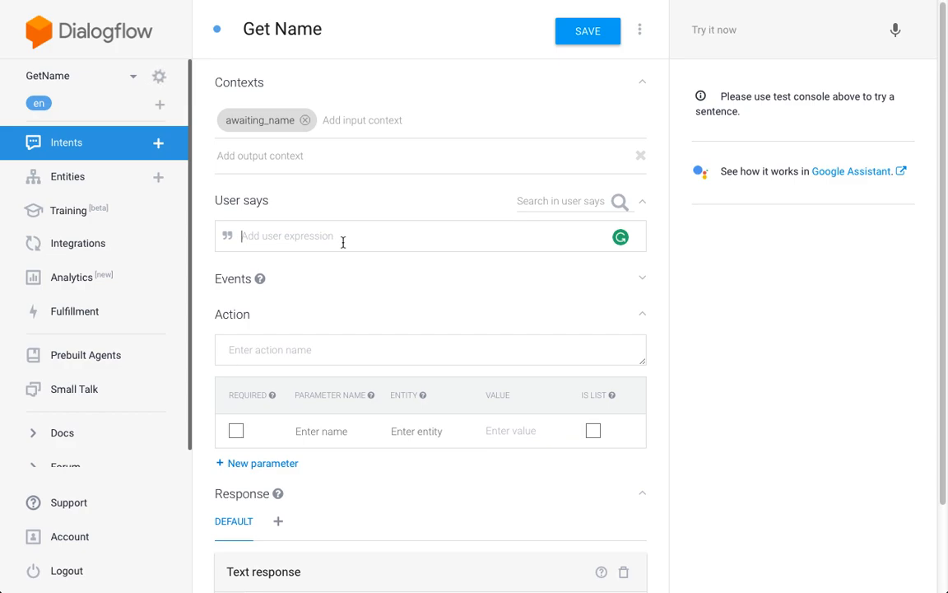
text(Peter)
click(327, 431)
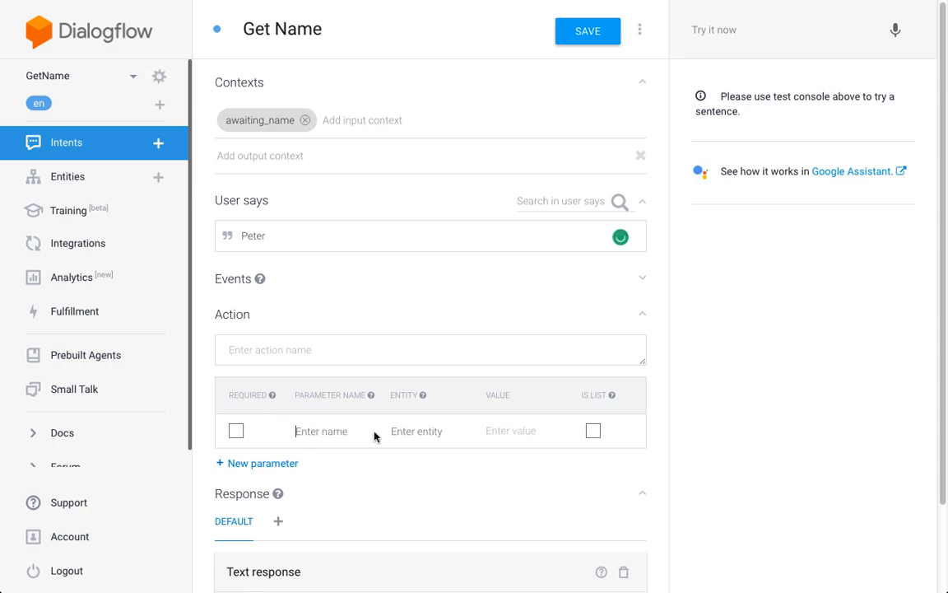
text(name)
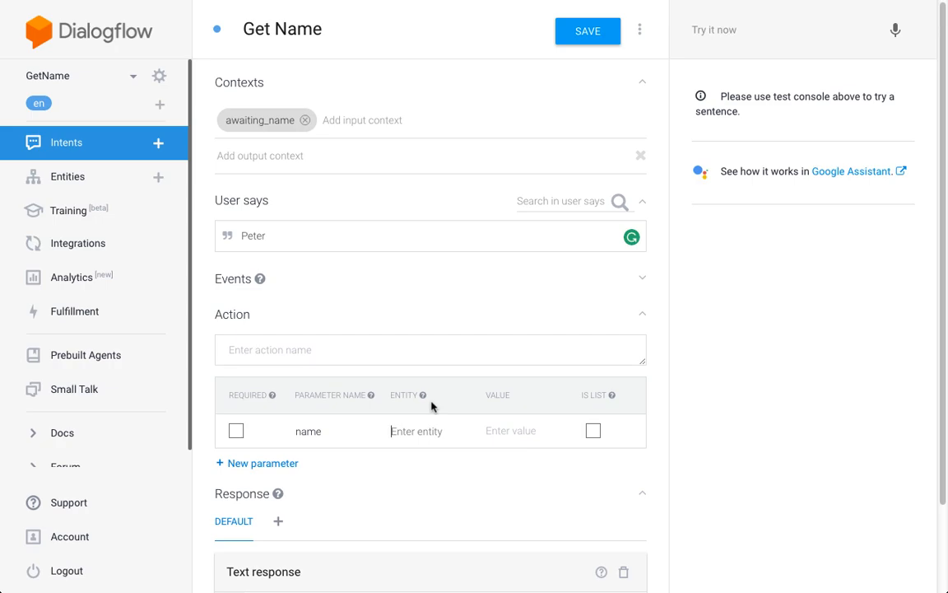
click(415, 431)
text(@sys)
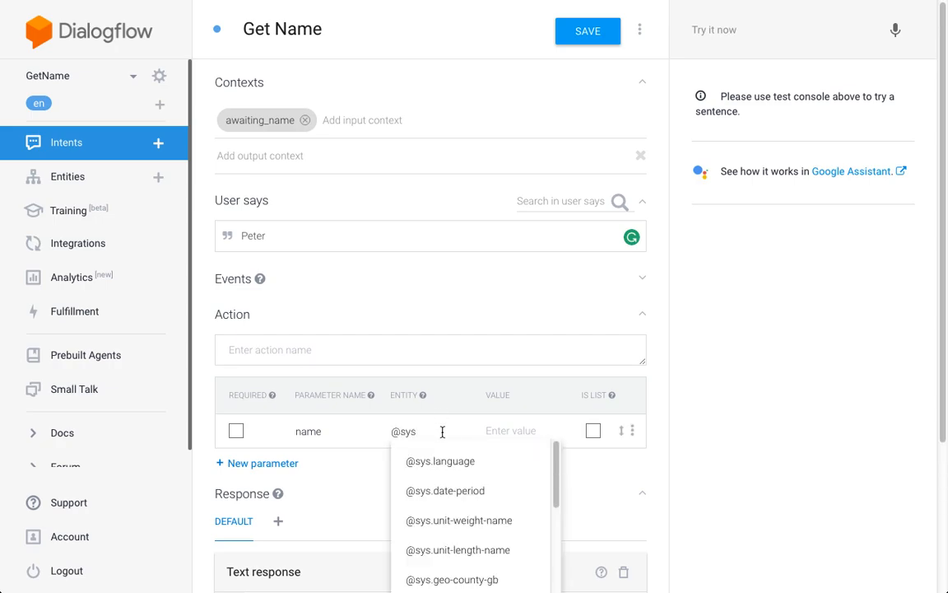
text(.give)
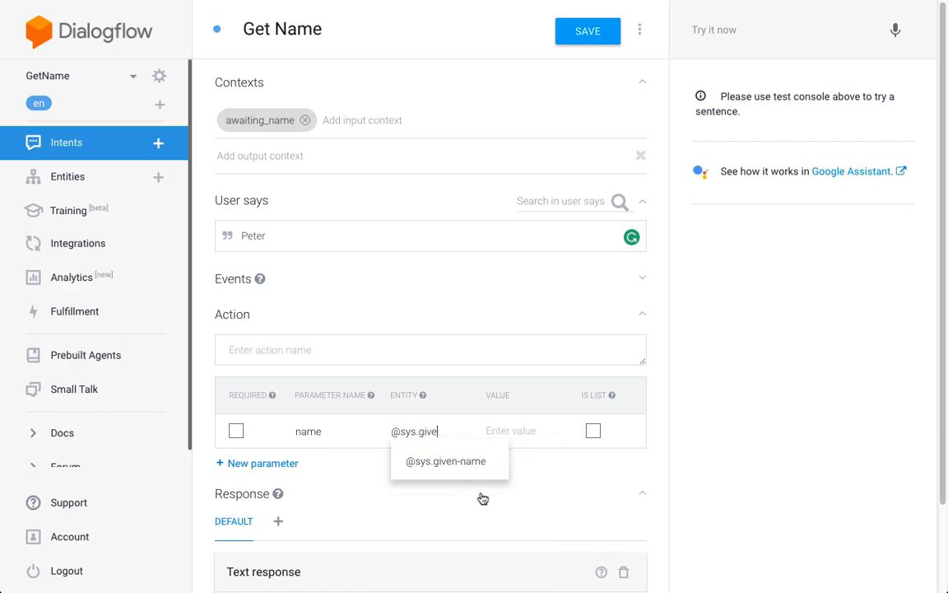
click(452, 461)
click(519, 427)
text($name)
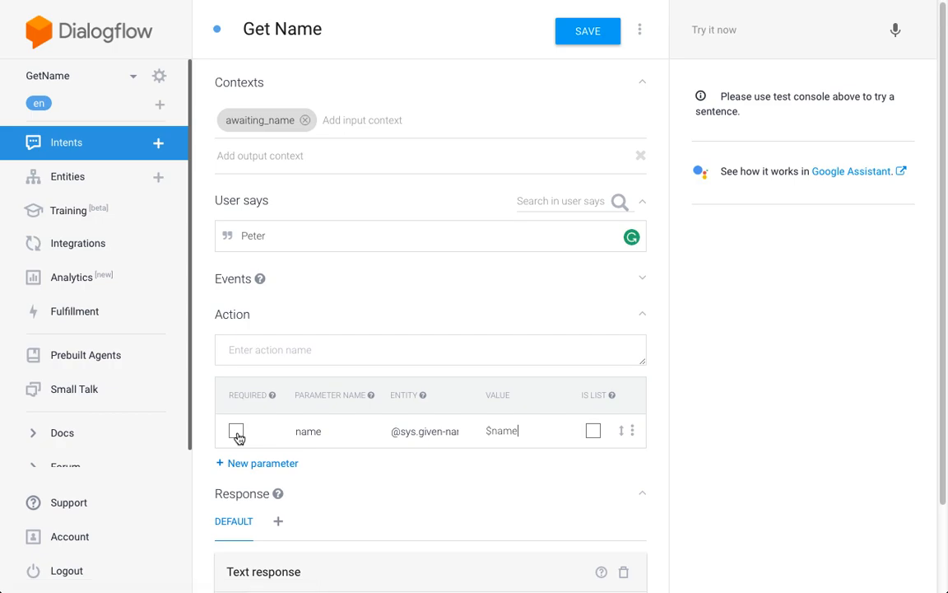
click(236, 434)
- Define the prompt "What's your name" for the required name parameter
click(589, 431)
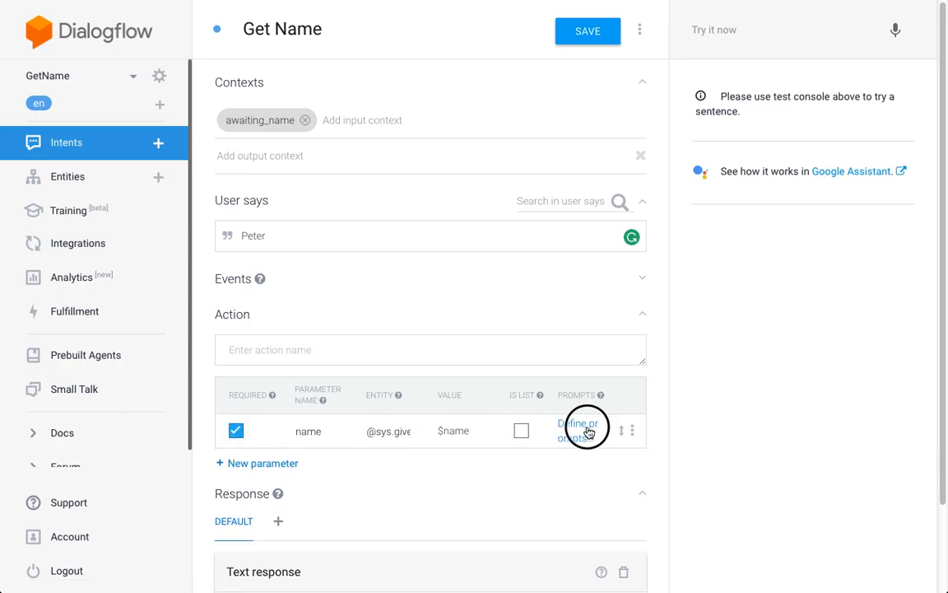
click(415, 322)
text(What)
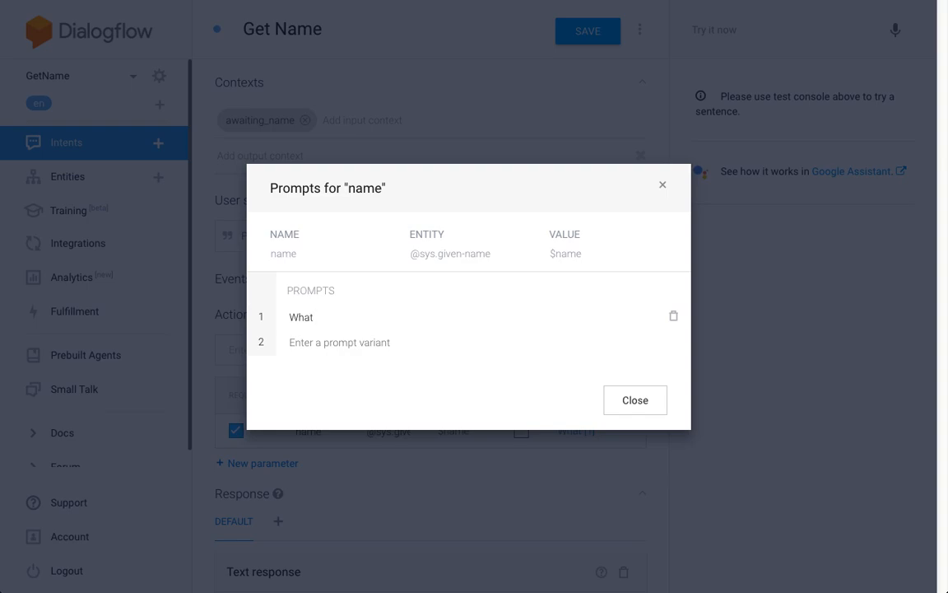
text('s your name?)
click(622, 398)
- Add a text response reading "Thanks," followed by the $name parameter to the Get Name intent and save it
scroll(660, 214, down, 1)
scroll(659, 214, up, 1)
scroll(659, 214, down, 2)
scroll(296, 409, down, 1)
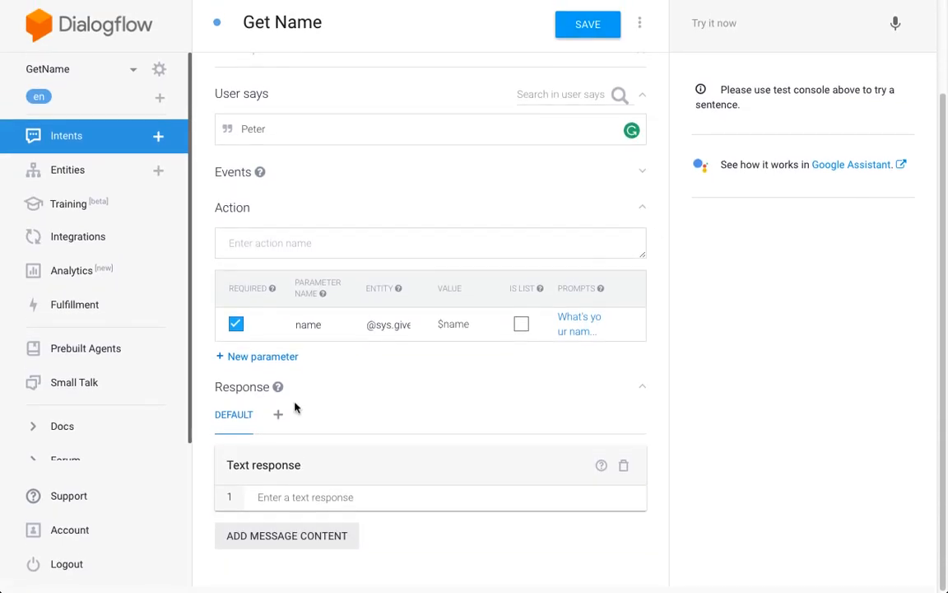
scroll(503, 159, up, 2)
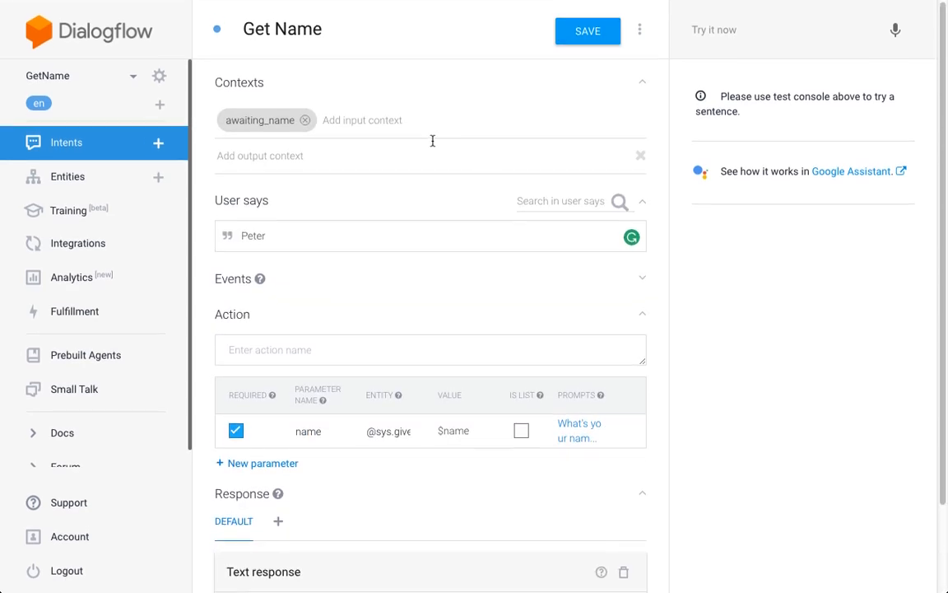
scroll(385, 346, down, 1)
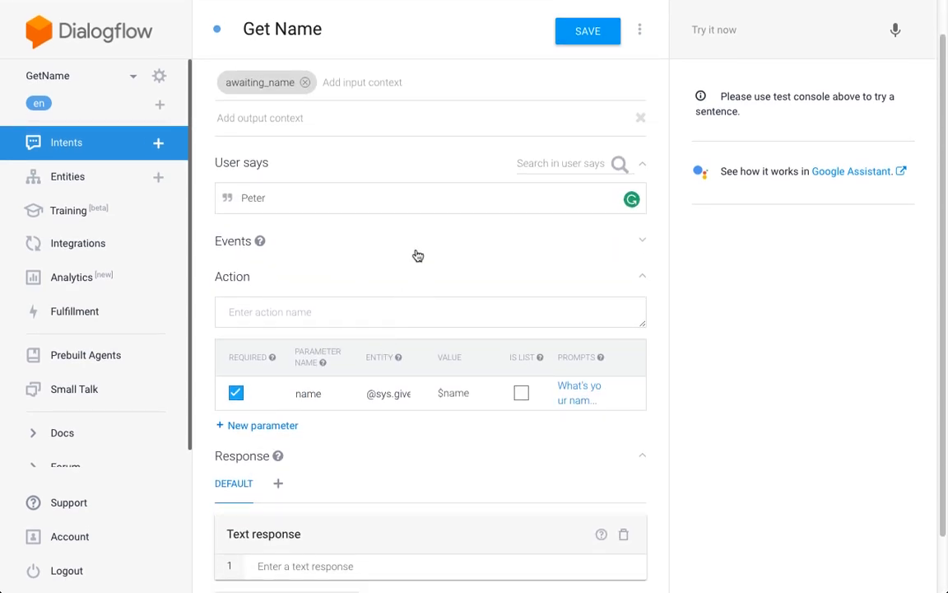
scroll(395, 242, down, 1)
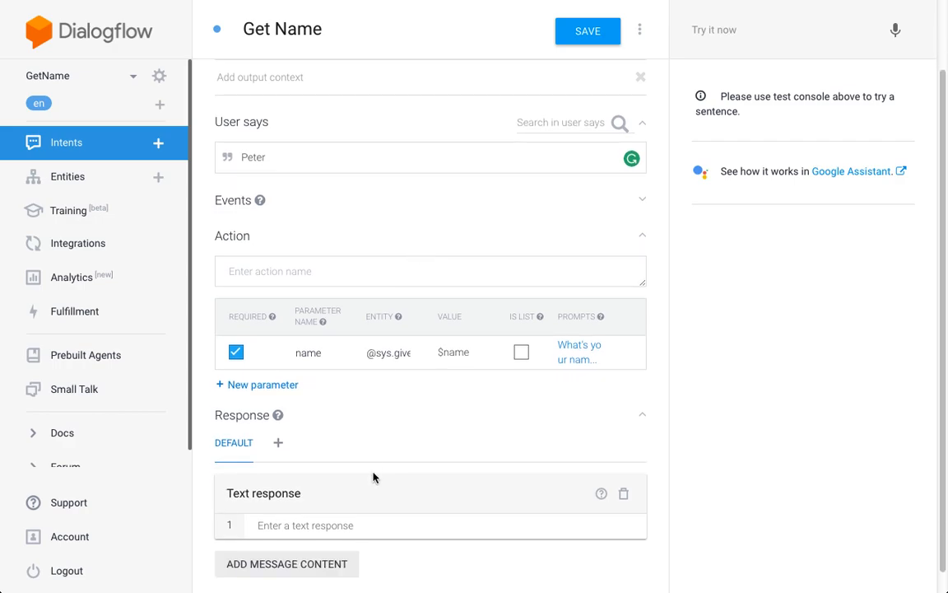
click(394, 524)
text(Thanks)
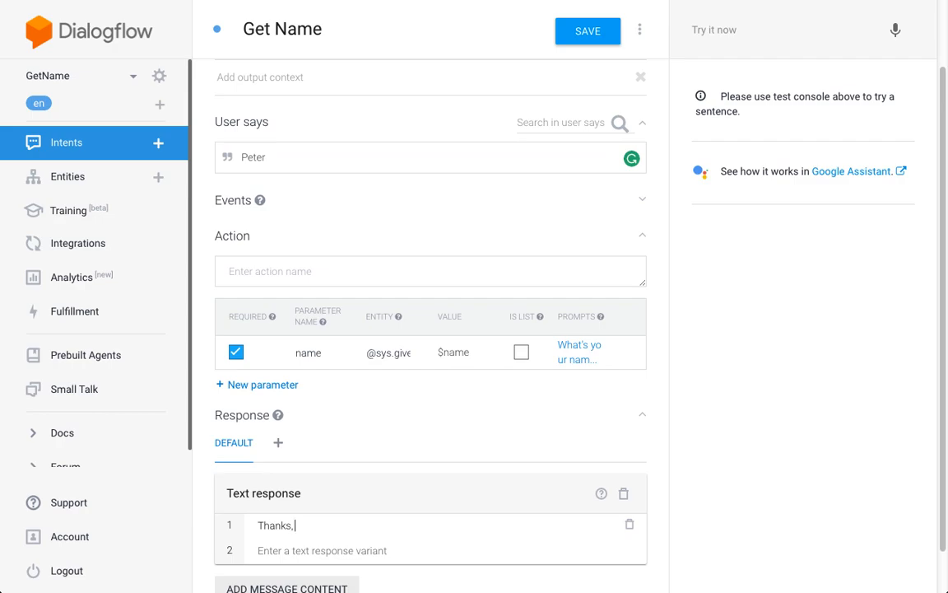
text(, $nam)
scroll(652, 250, up, 2)
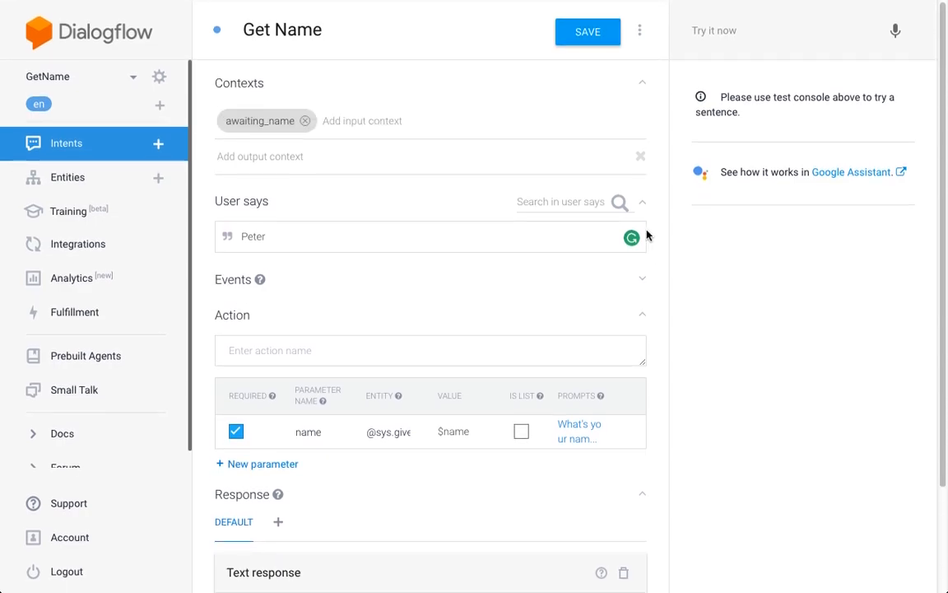
click(578, 33)
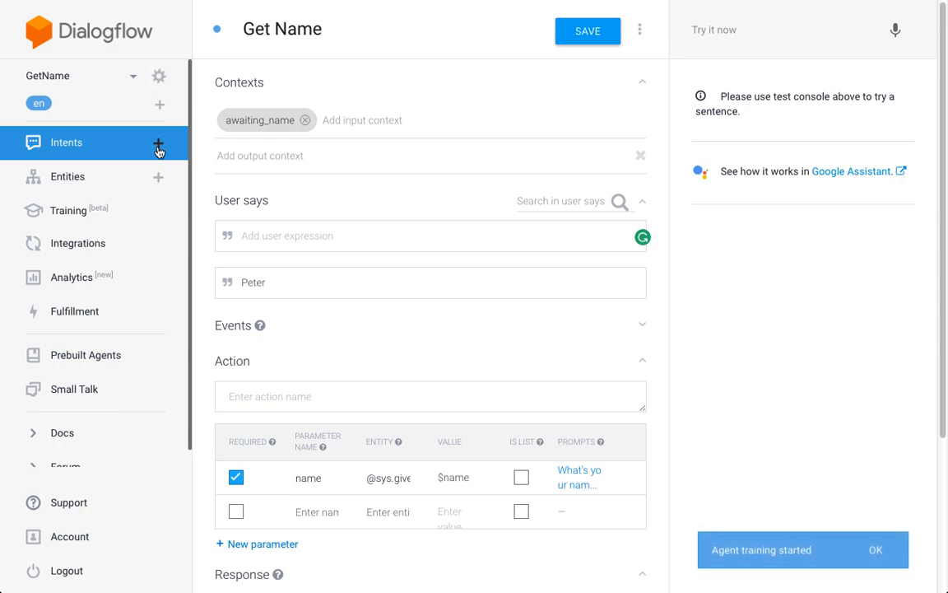
- Create another intent named "Get Name Catch All"
click(158, 145)
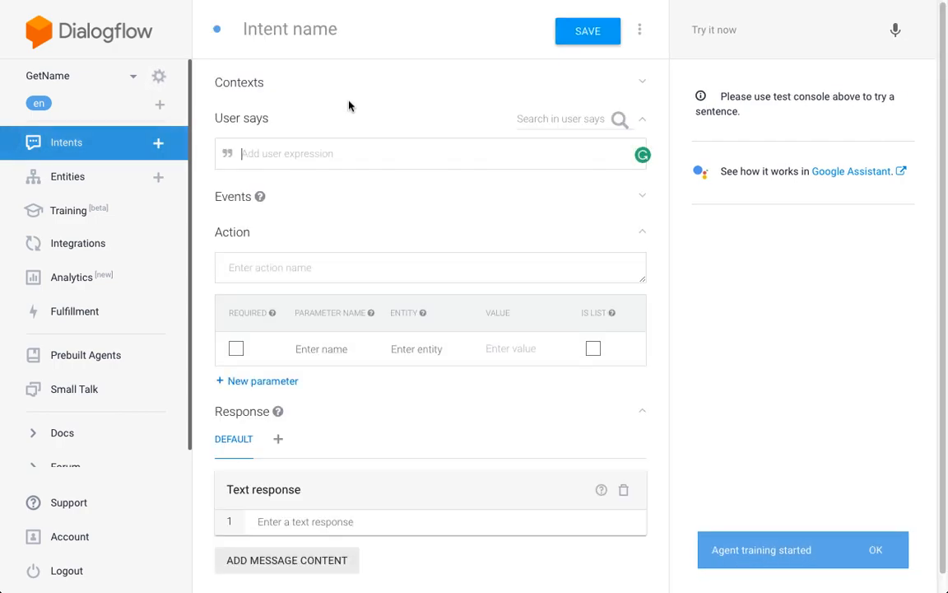
click(349, 29)
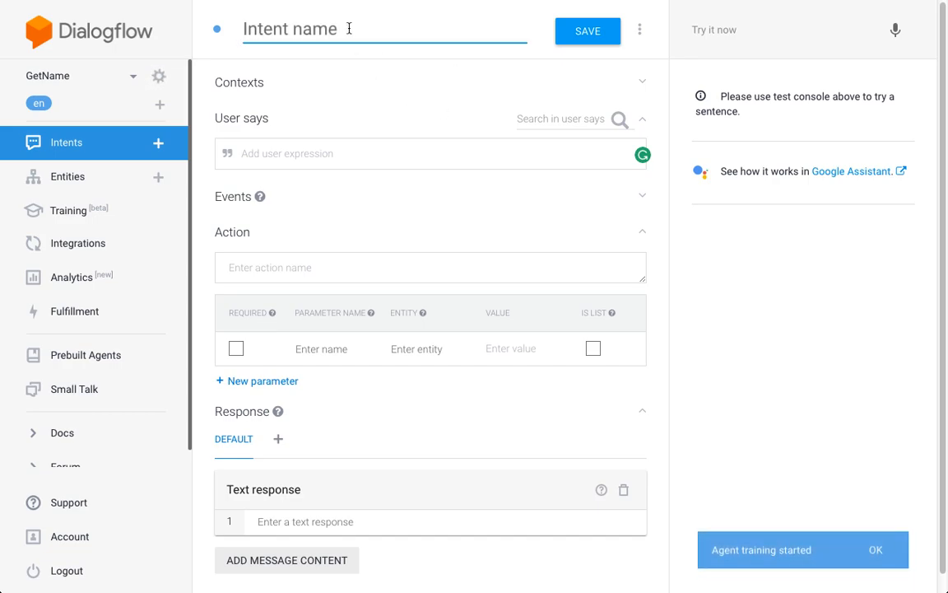
text(Get Name )
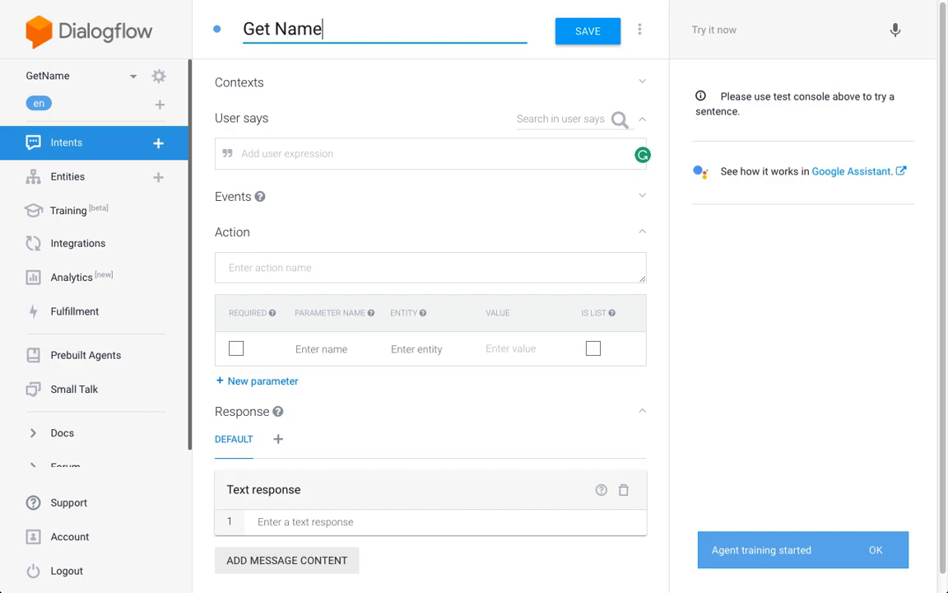
text(Catch All)
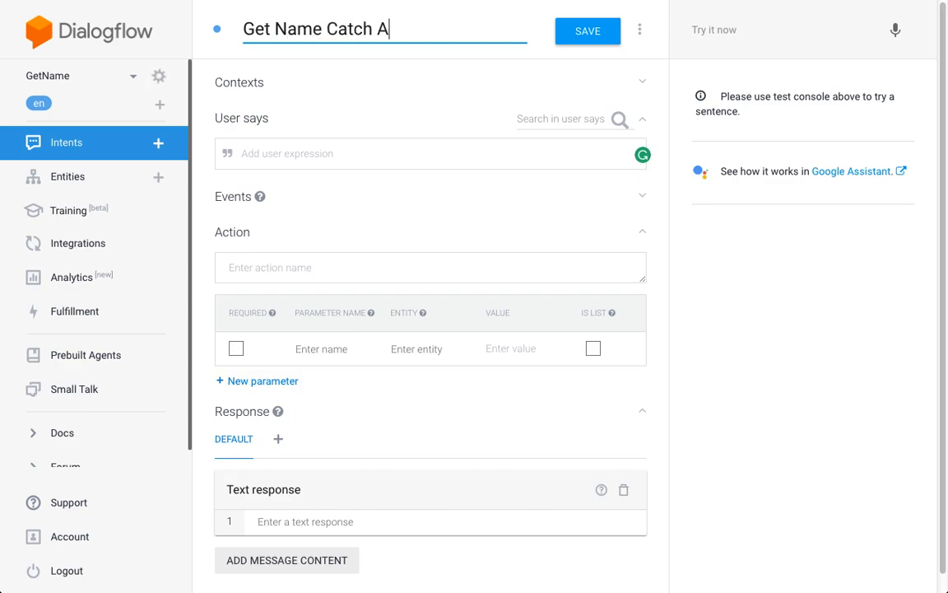
- Set awaiting_name as the input context of the Get Name Catch All intent and remove the matching output context
click(253, 88)
click(282, 120)
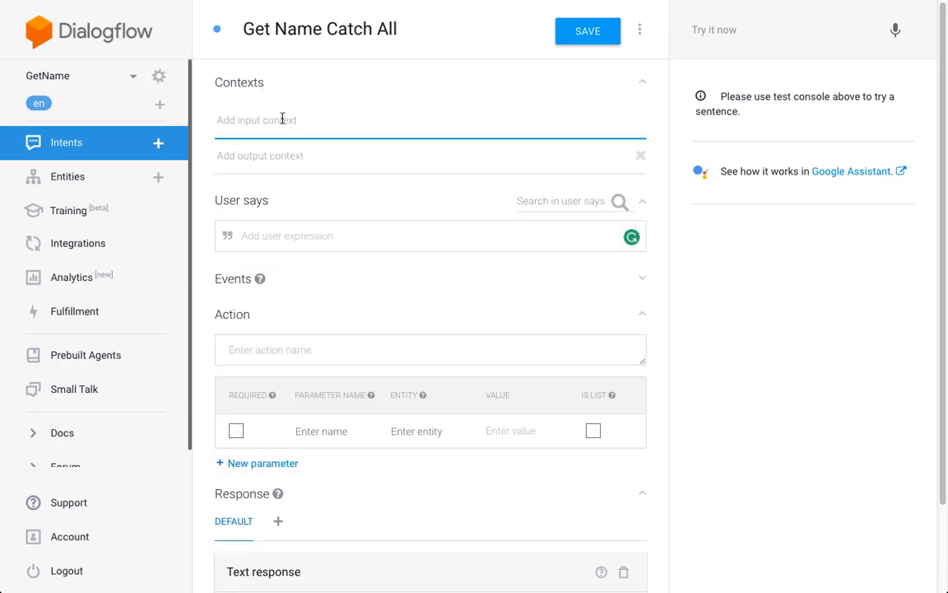
text(awai)
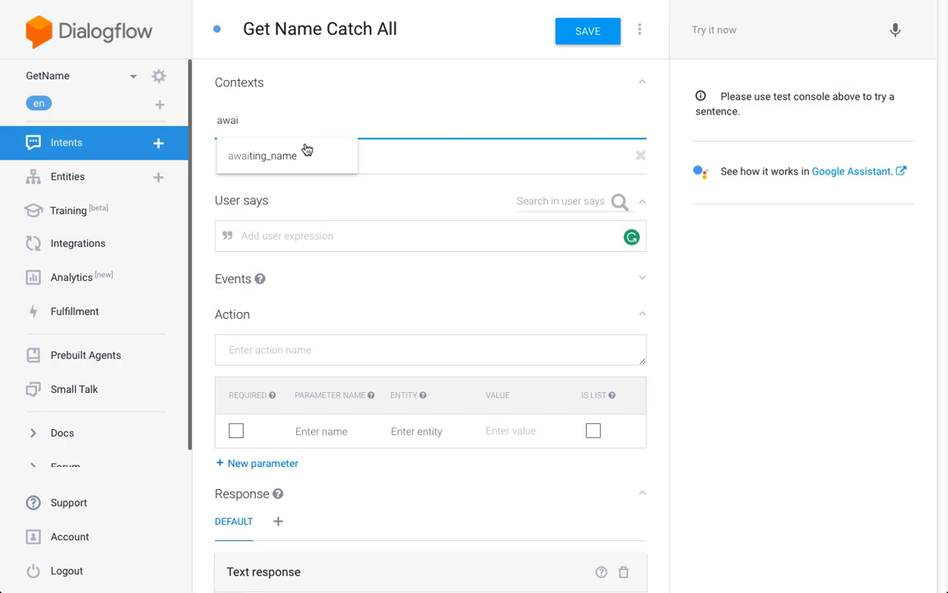
click(323, 167)
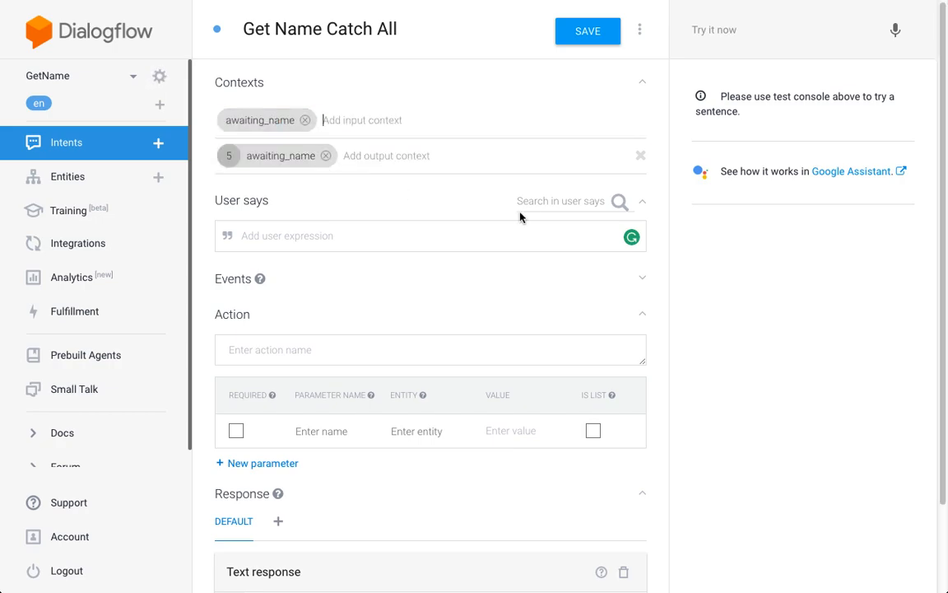
click(327, 156)
click(327, 156)
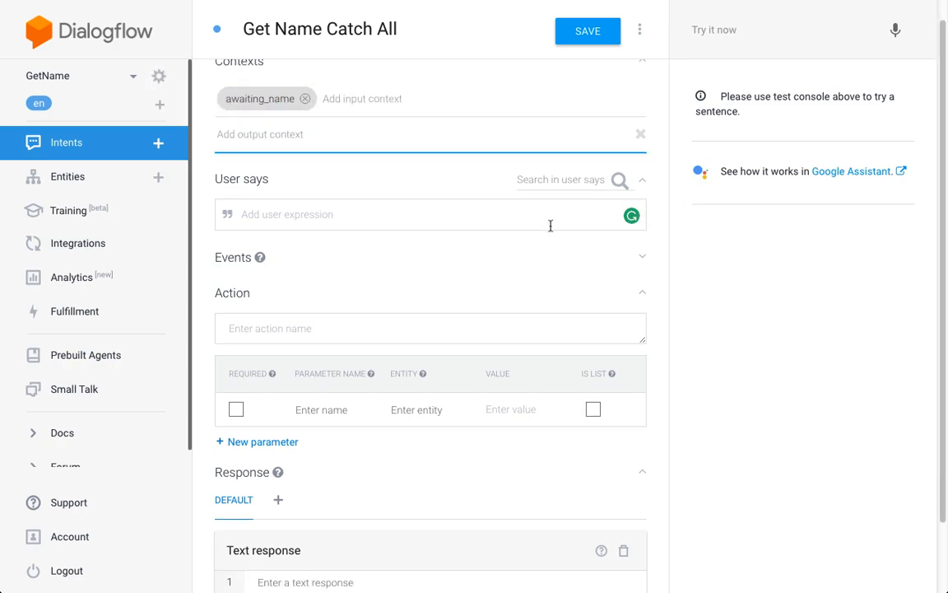
- Add two sample first names as separate user expressions in the Get Name Catch All intent
click(541, 224)
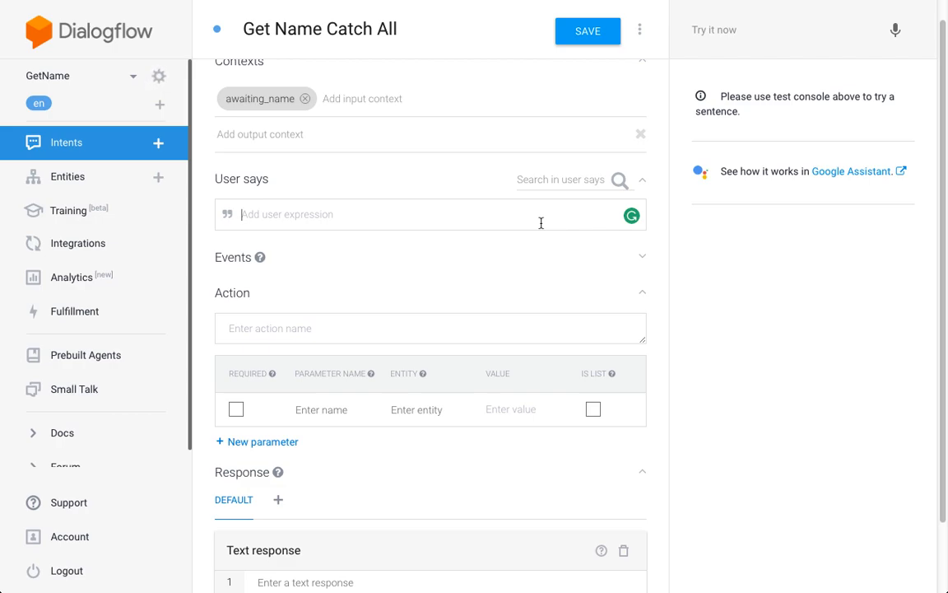
text(Priya)
key(Return)
text(Tomas)
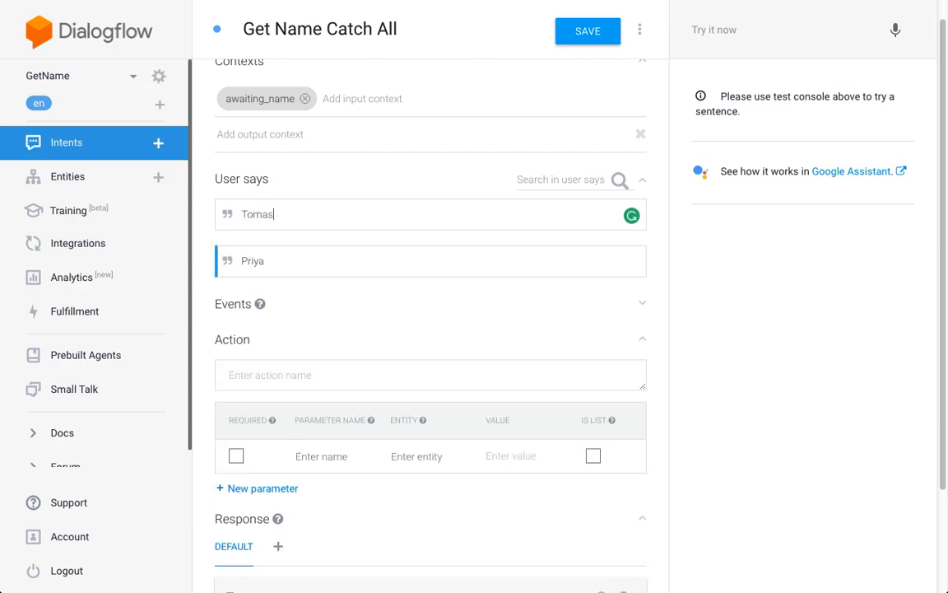
text(z)
key(Return)
scroll(462, 362, down, 1)
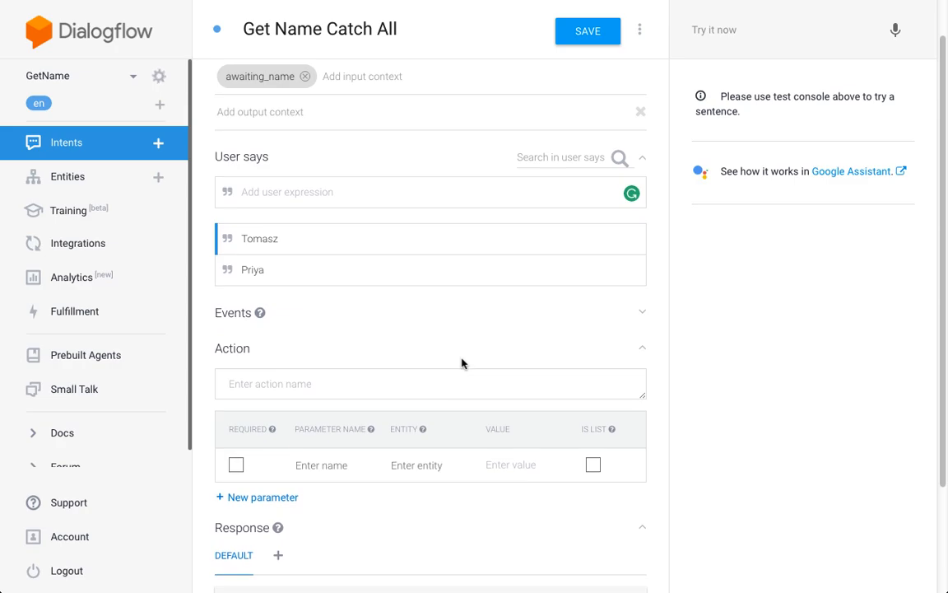
click(321, 464)
text(name)
click(235, 465)
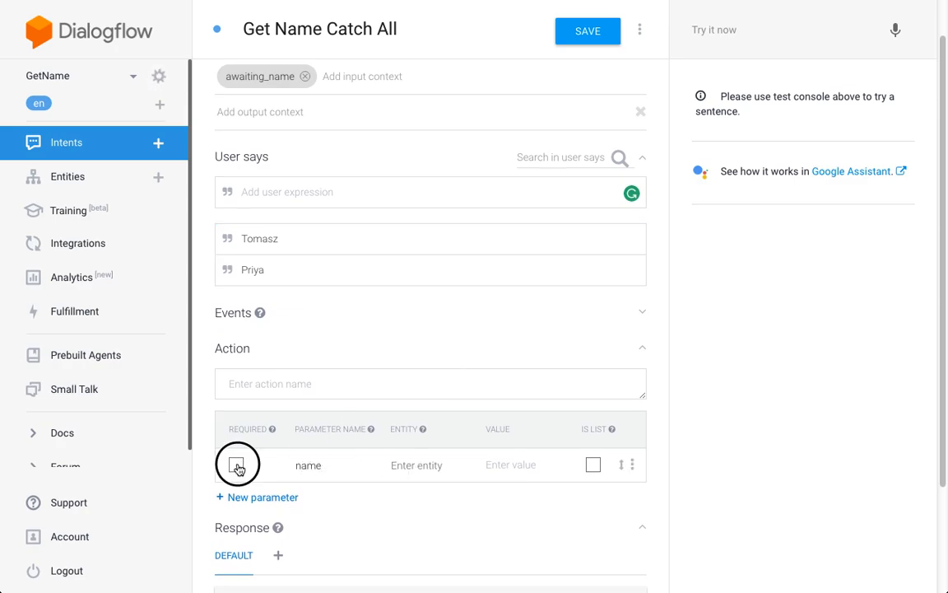
click(392, 464)
text(@sys.)
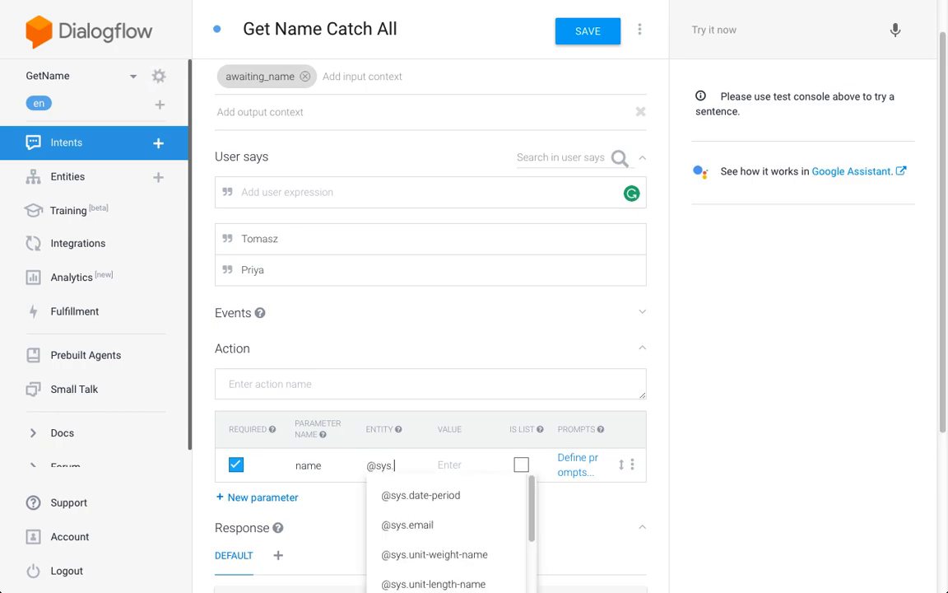
text(any)
click(440, 504)
scroll(453, 456, down, 1)
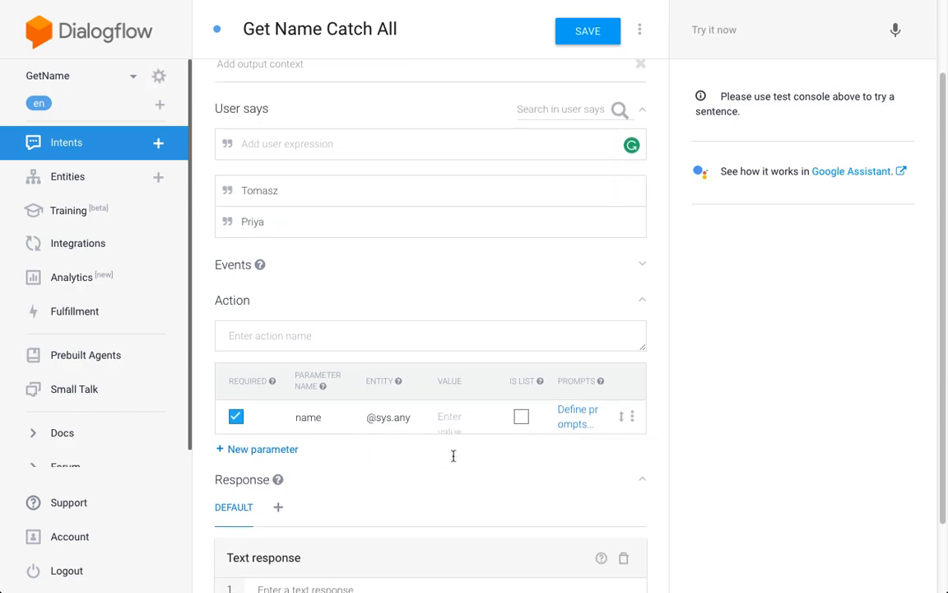
scroll(453, 457, down, 1)
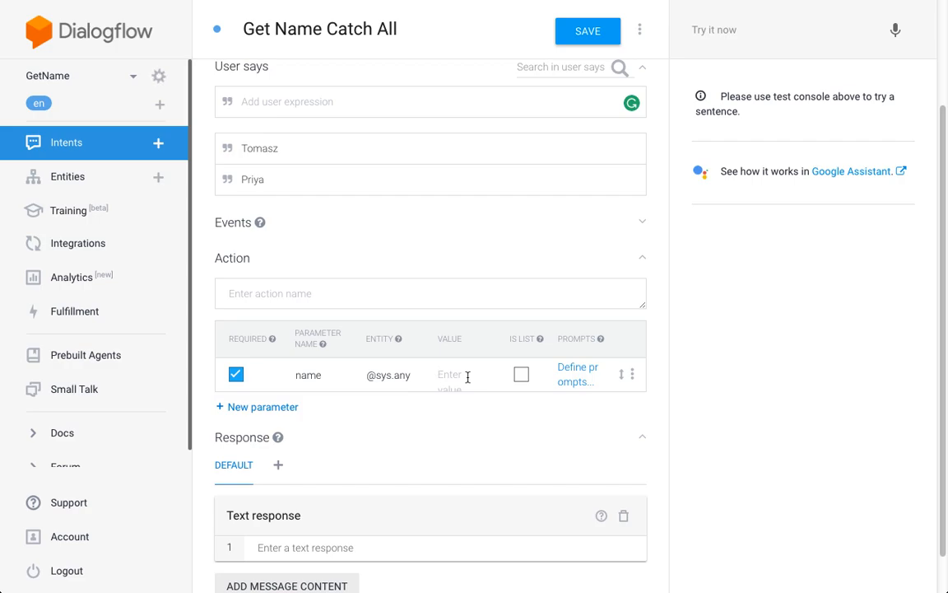
text($nam)
text(e)
click(569, 372)
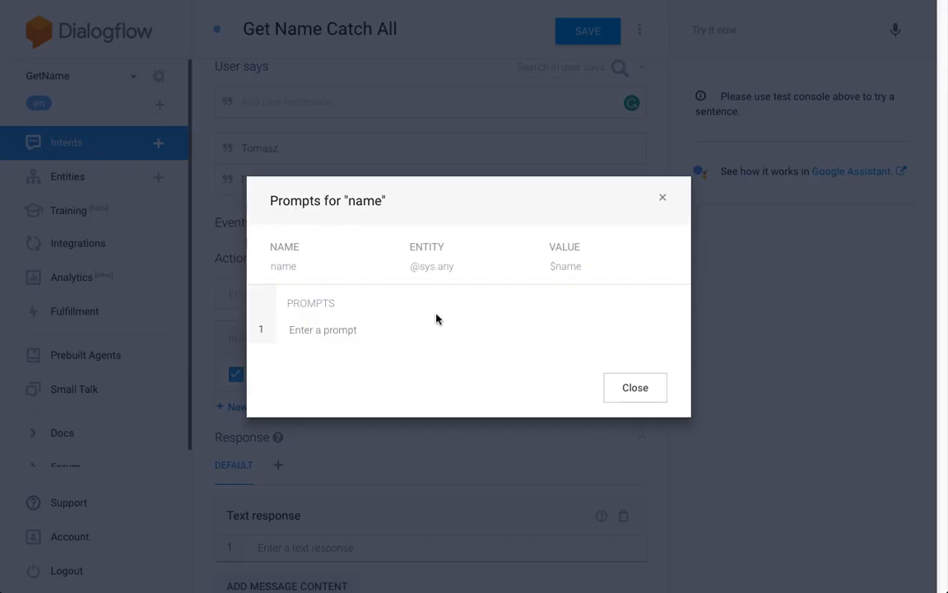
click(389, 327)
text('W)
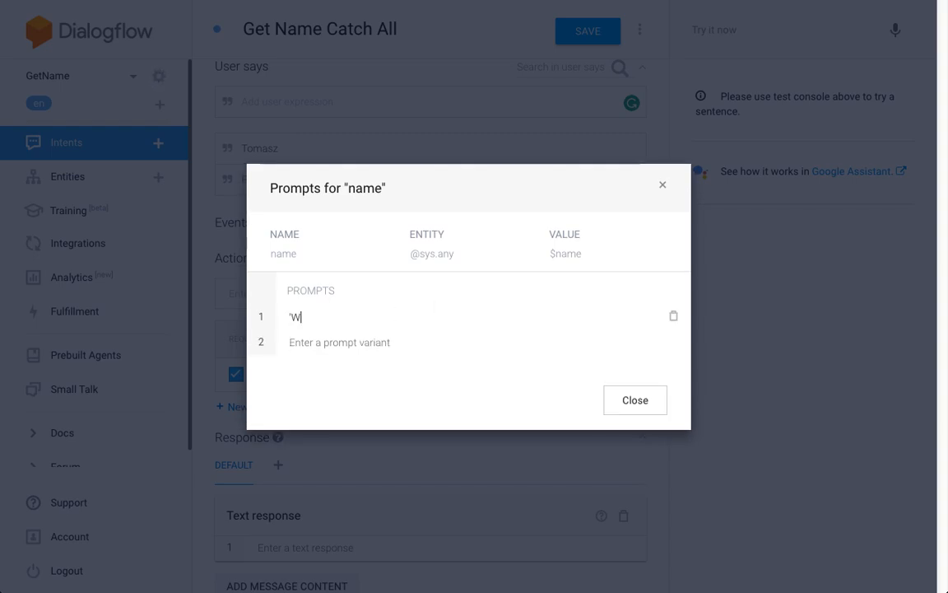
key(BackSpace)
key(BackSpace)
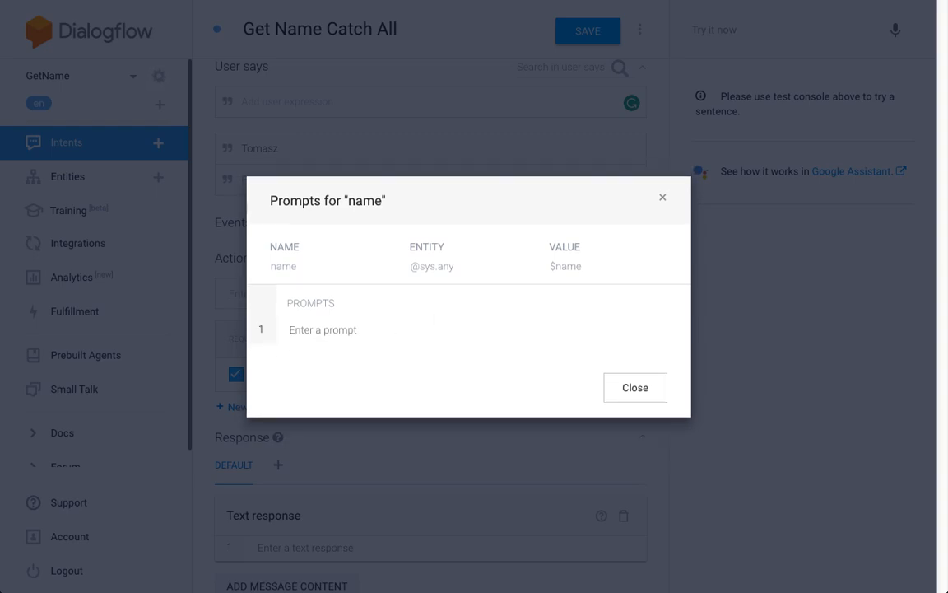
text(What's your name?)
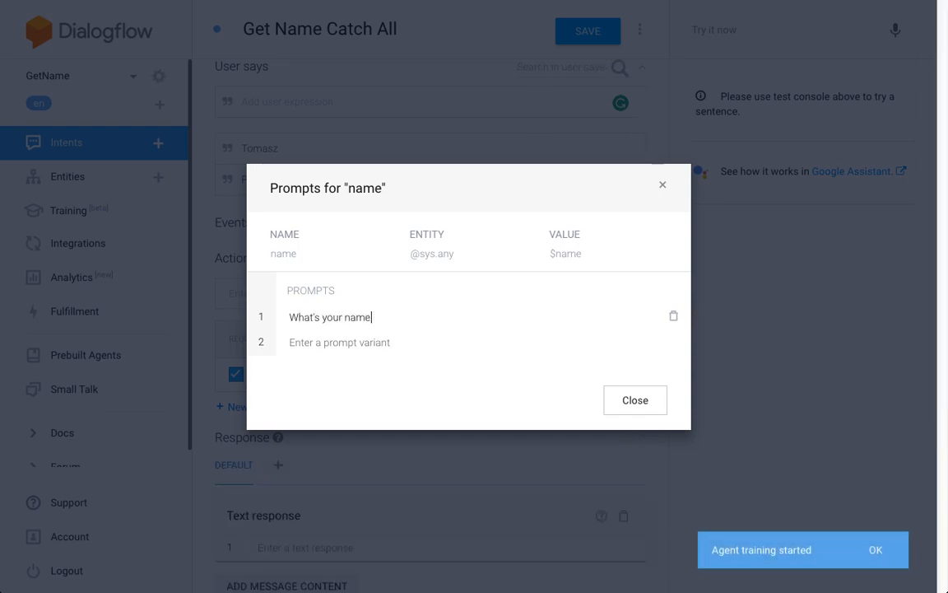
click(634, 400)
scroll(643, 337, down, 1)
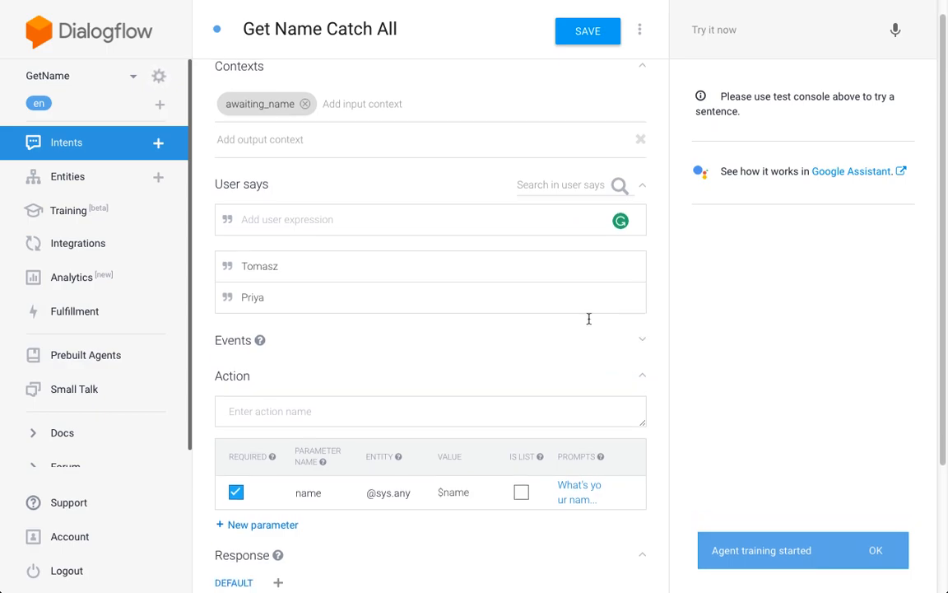
double_click(258, 266)
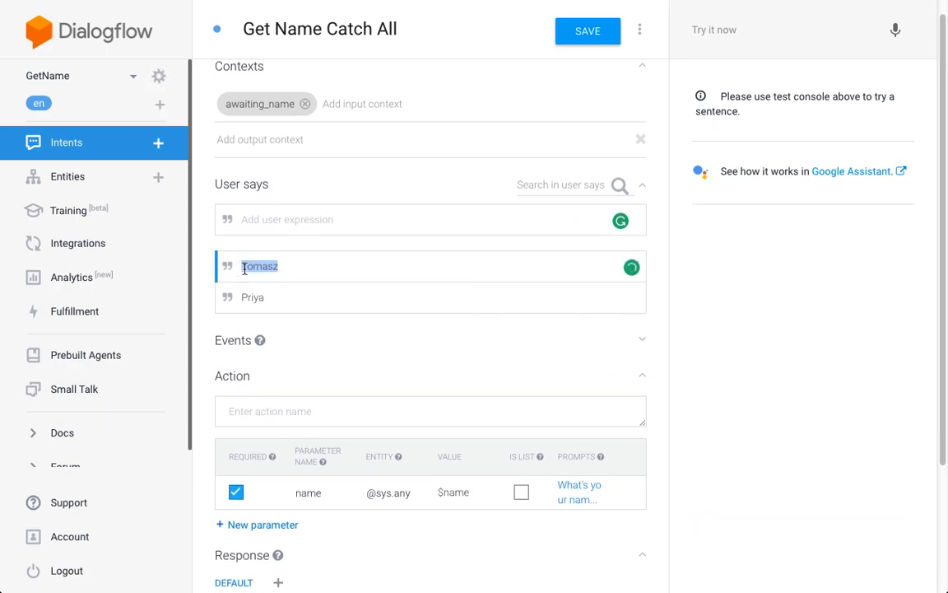
click(362, 339)
click(264, 360)
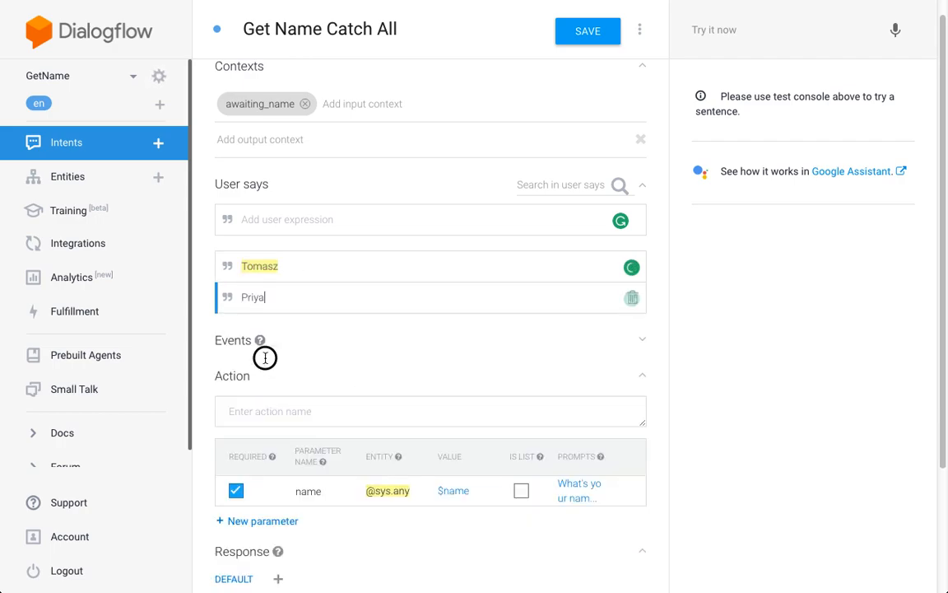
double_click(245, 299)
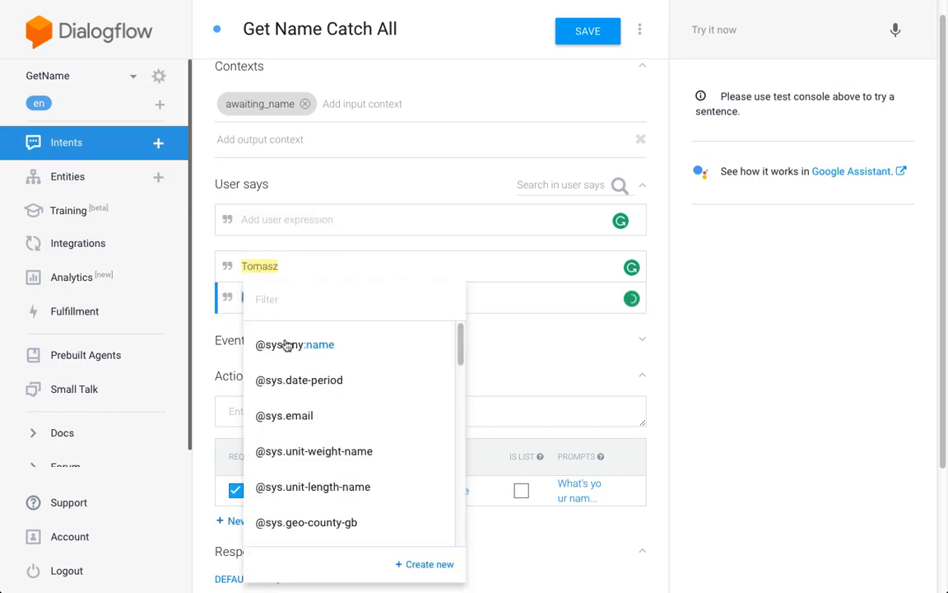
click(294, 346)
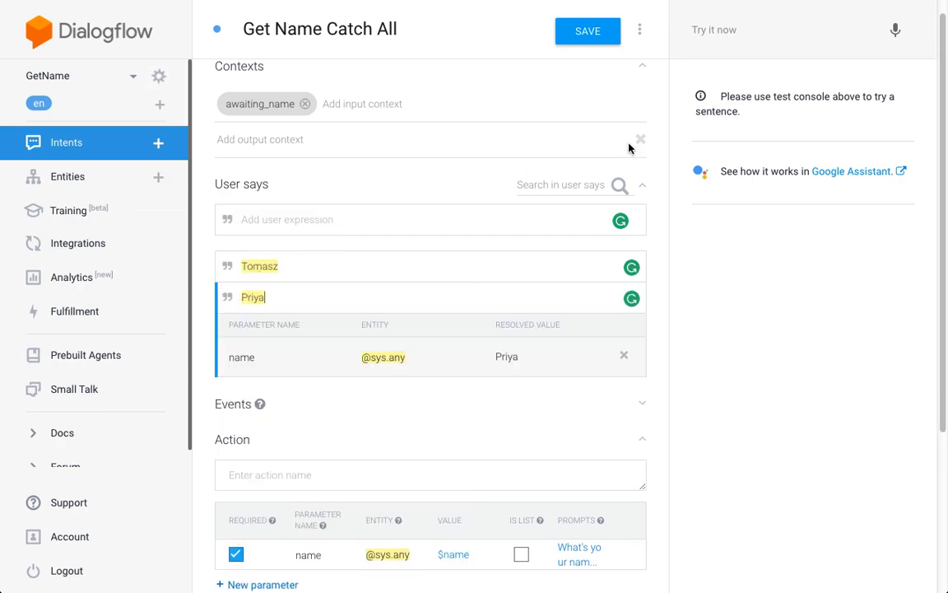
scroll(656, 153, down, 2)
scroll(656, 153, up, 3)
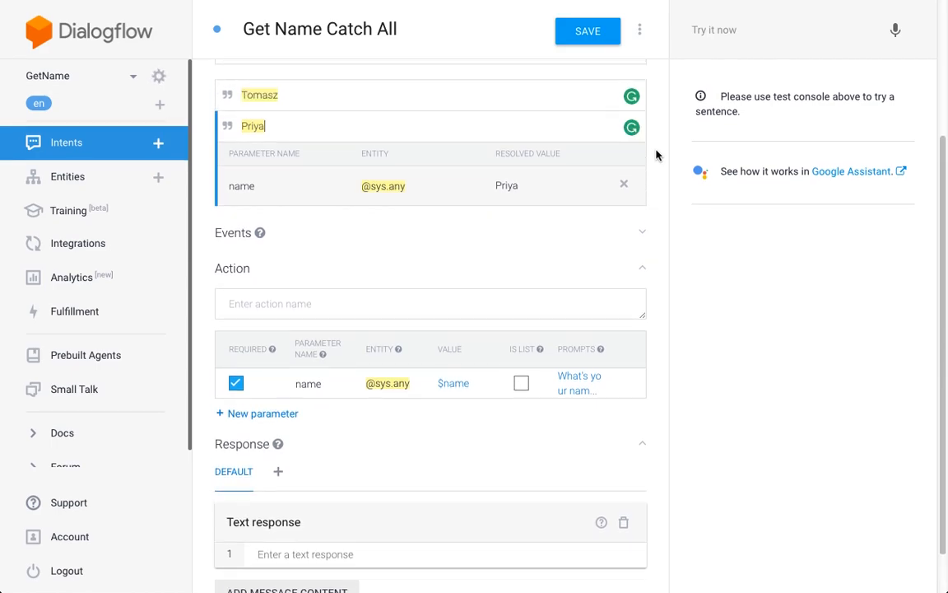
scroll(656, 155, down, 1)
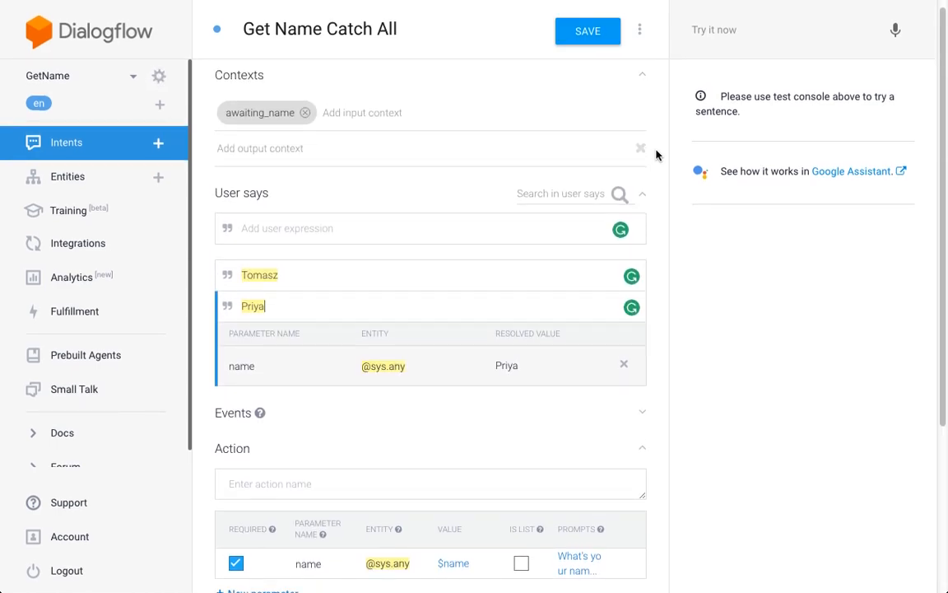
click(349, 156)
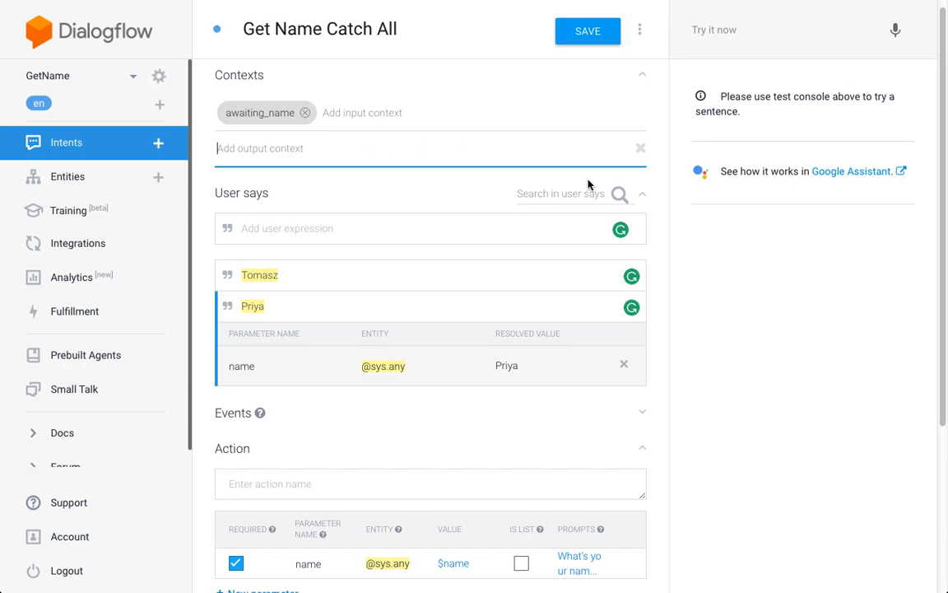
- Add the text response "Can you confirm that $name is your name?" to the Get Name Catch All intent
scroll(662, 170, down, 3)
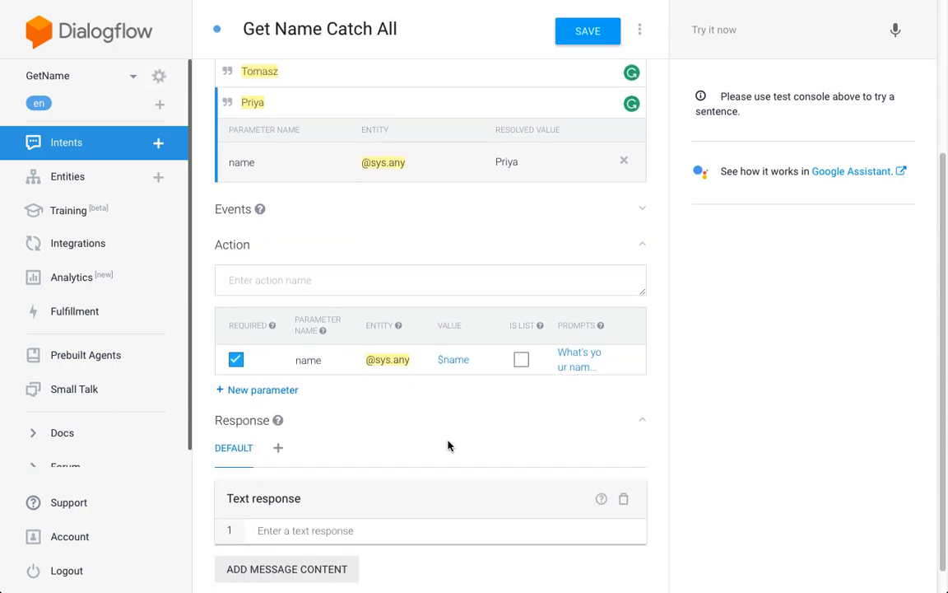
scroll(448, 446, down, 1)
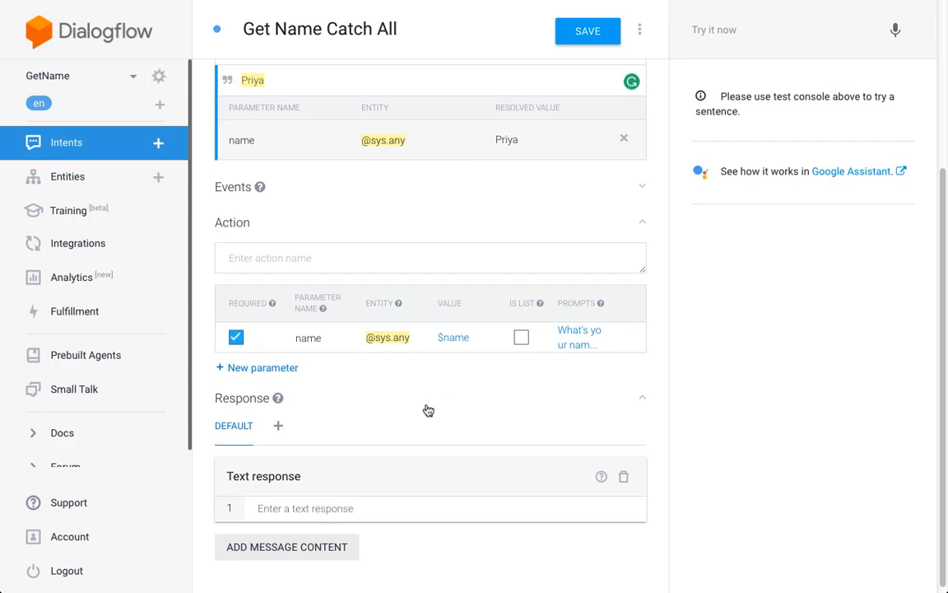
click(374, 507)
text(Can you confi)
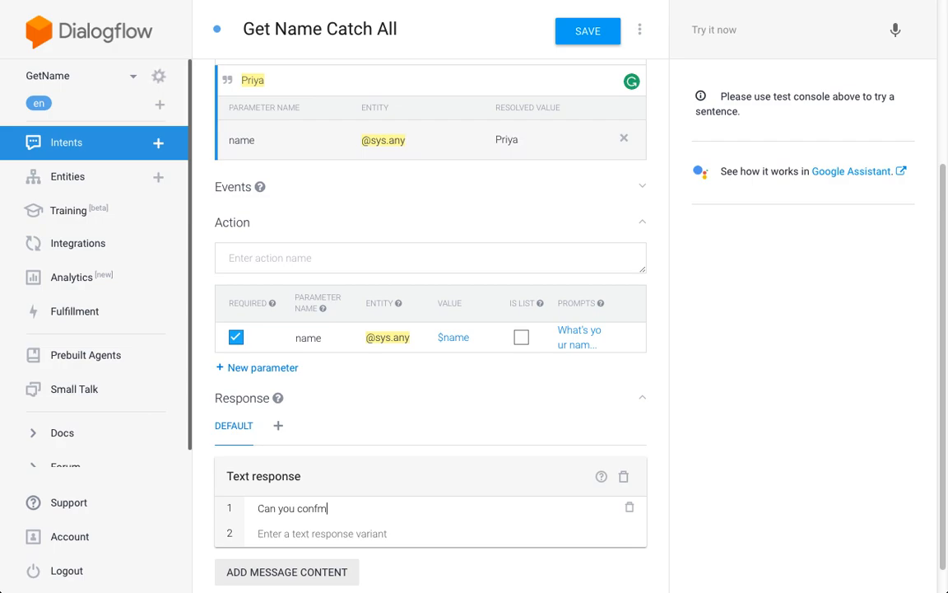
text(r)
key(BackSpace)
text(irm that $name is your name?)
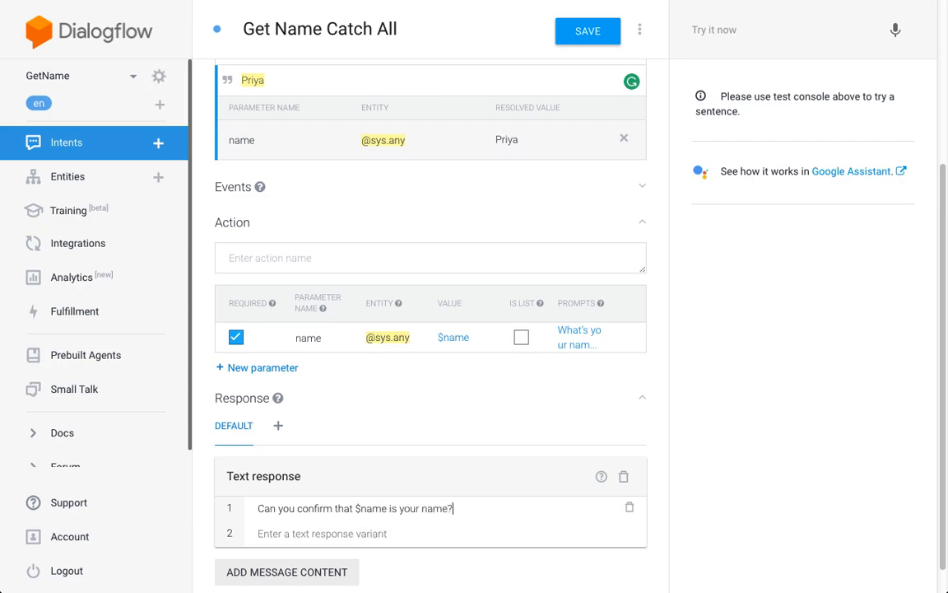
- Add the output context awaiting_name_confirm to the Get Name Catch All intent and save the intent
scroll(659, 83, up, 5)
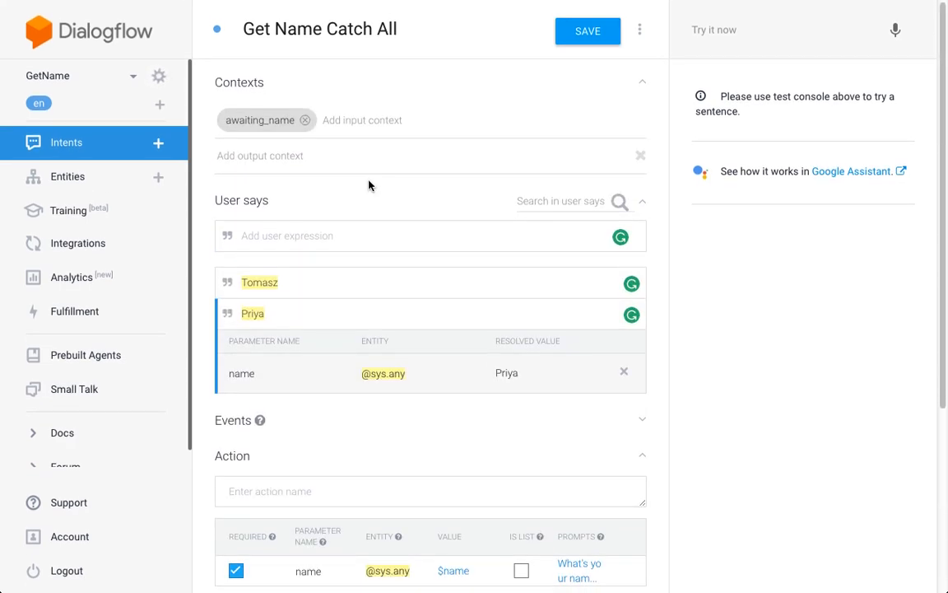
click(304, 155)
text(awaiting_name)
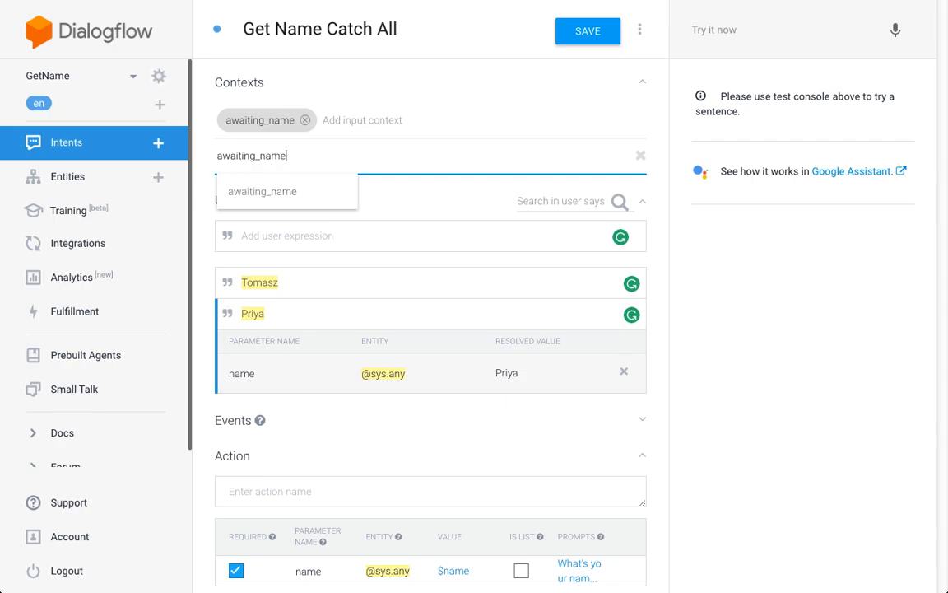
text(_confirm)
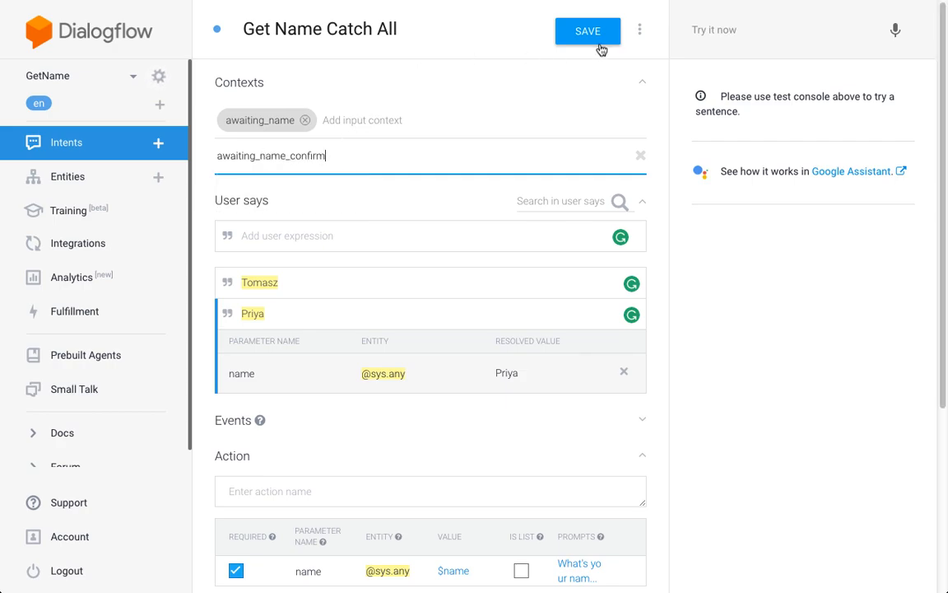
click(665, 181)
scroll(663, 181, down, 3)
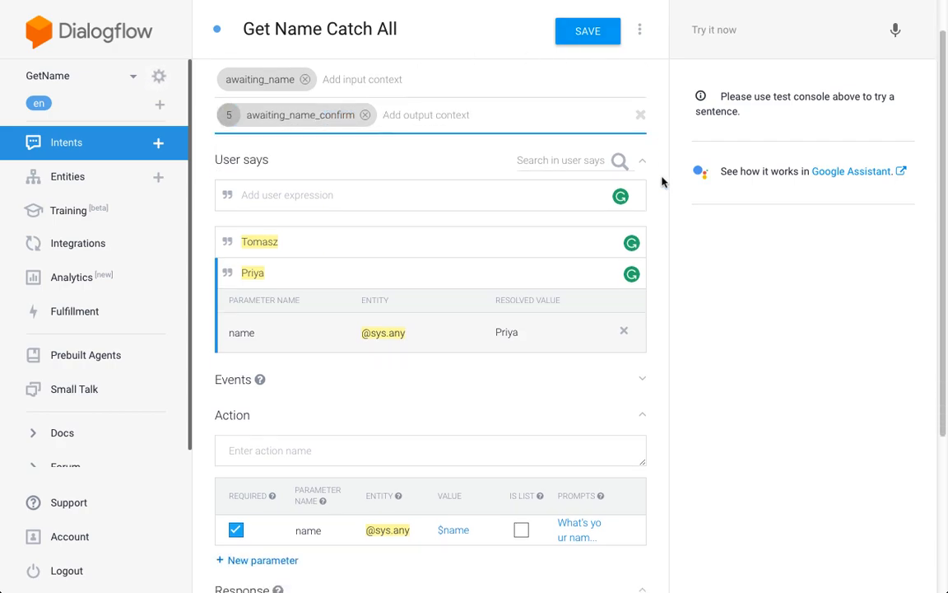
scroll(662, 180, up, 3)
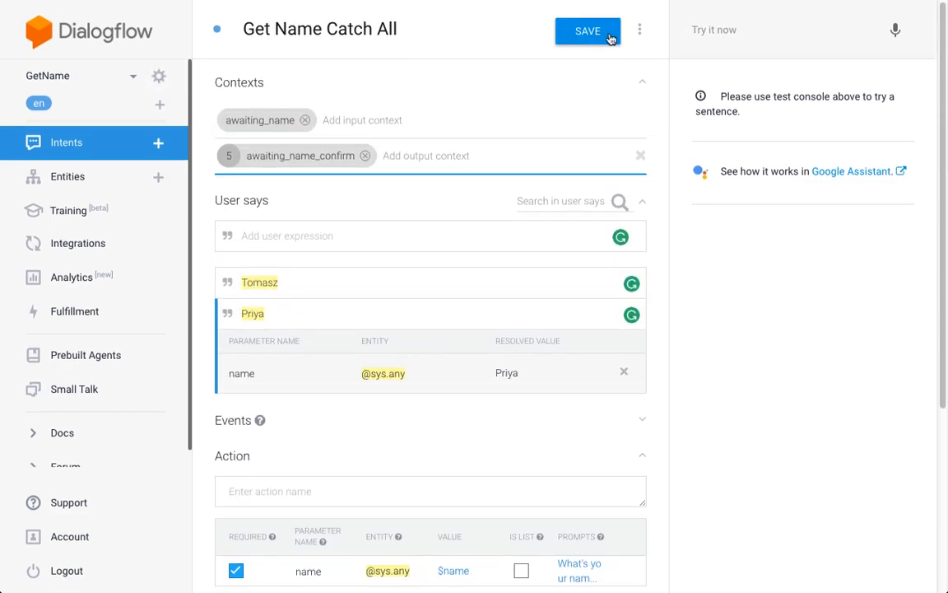
click(610, 39)
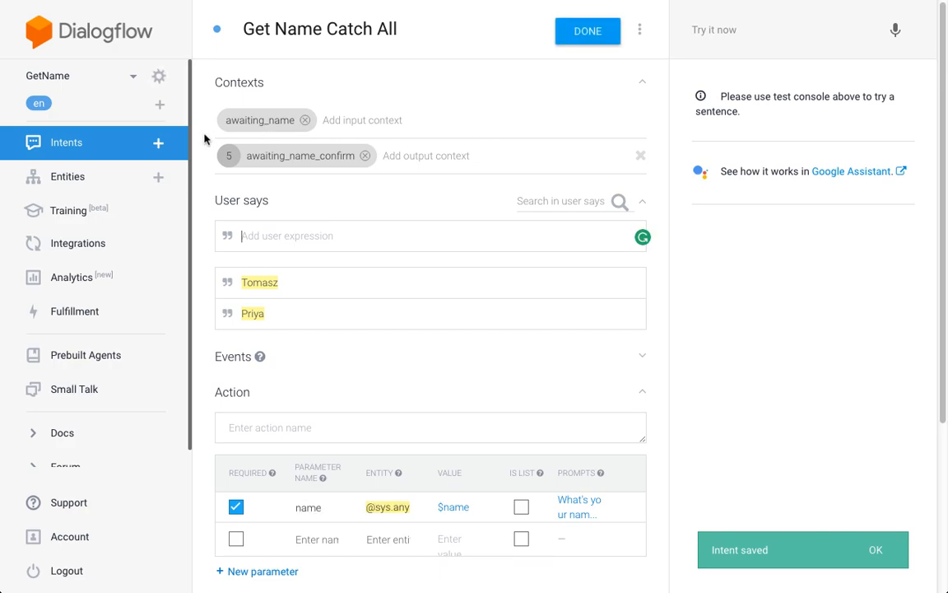
click(129, 142)
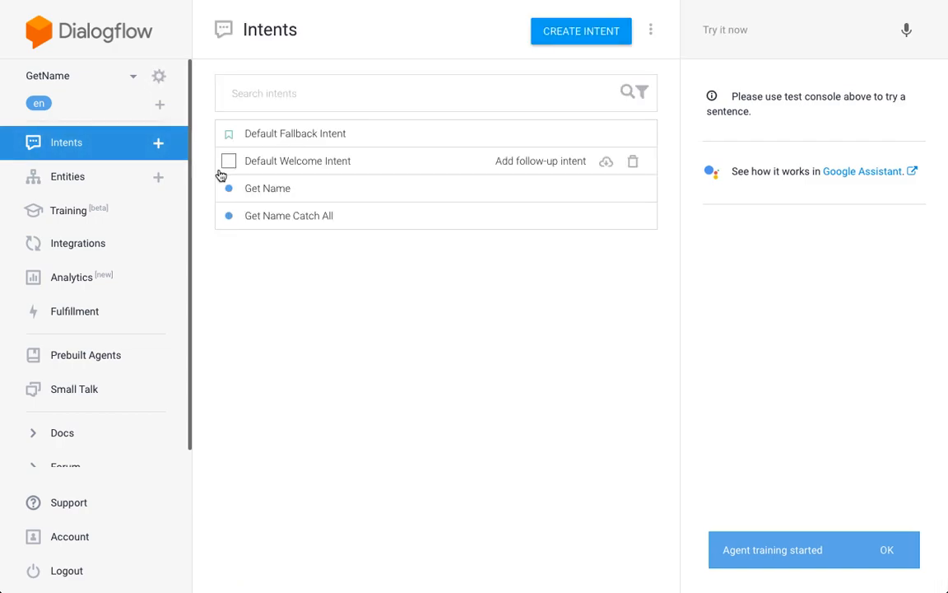
click(287, 196)
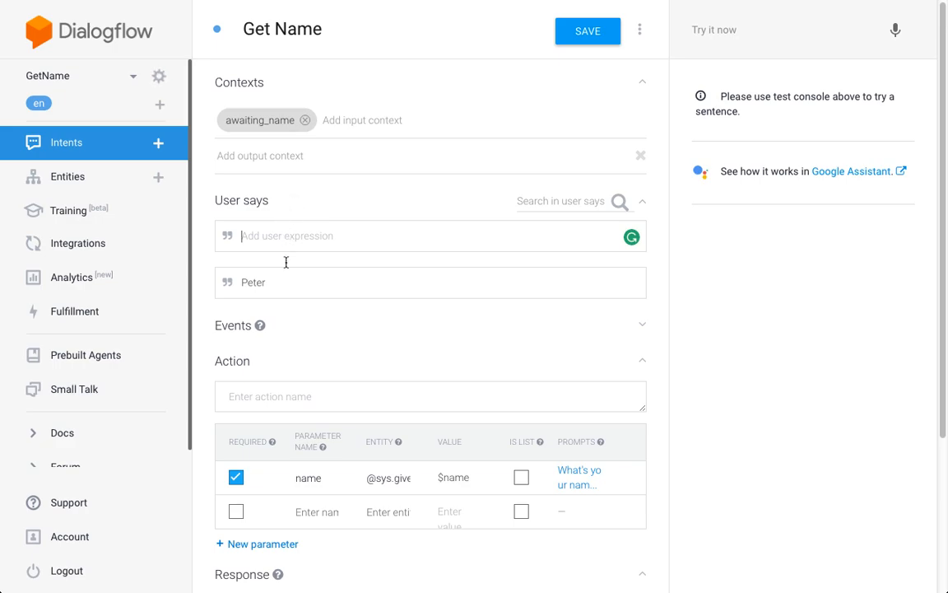
drag(267, 283, 243, 281)
click(273, 285)
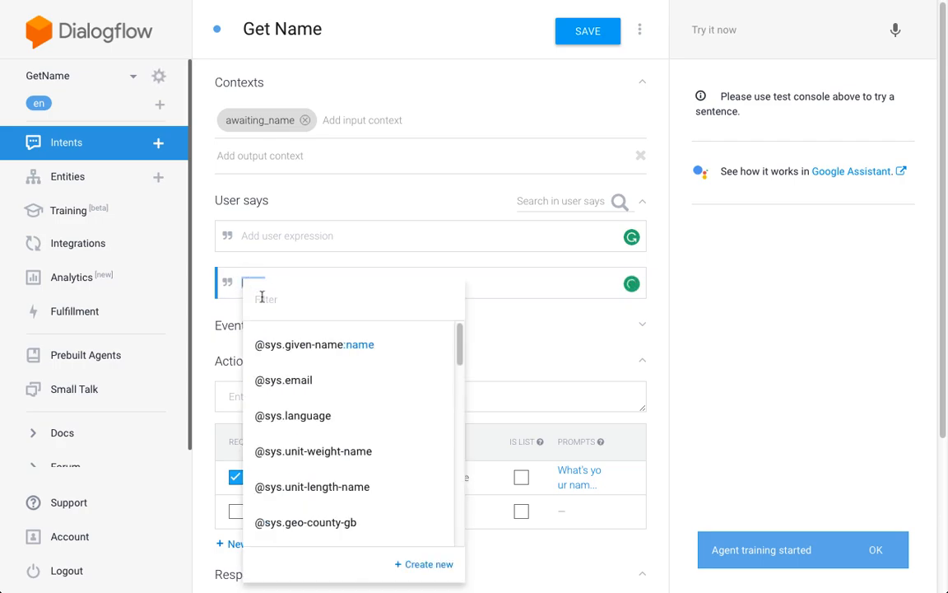
click(368, 341)
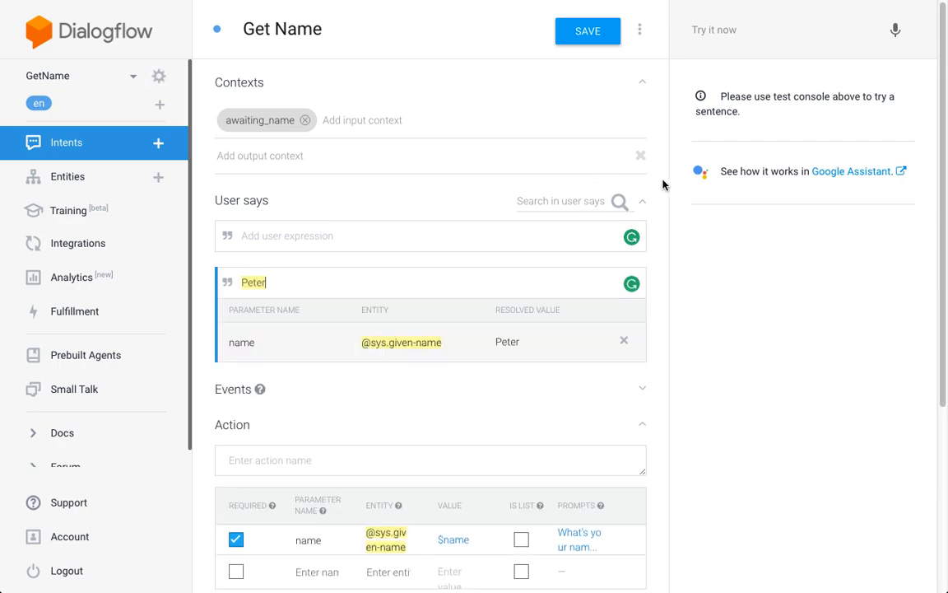
scroll(663, 185, down, 2)
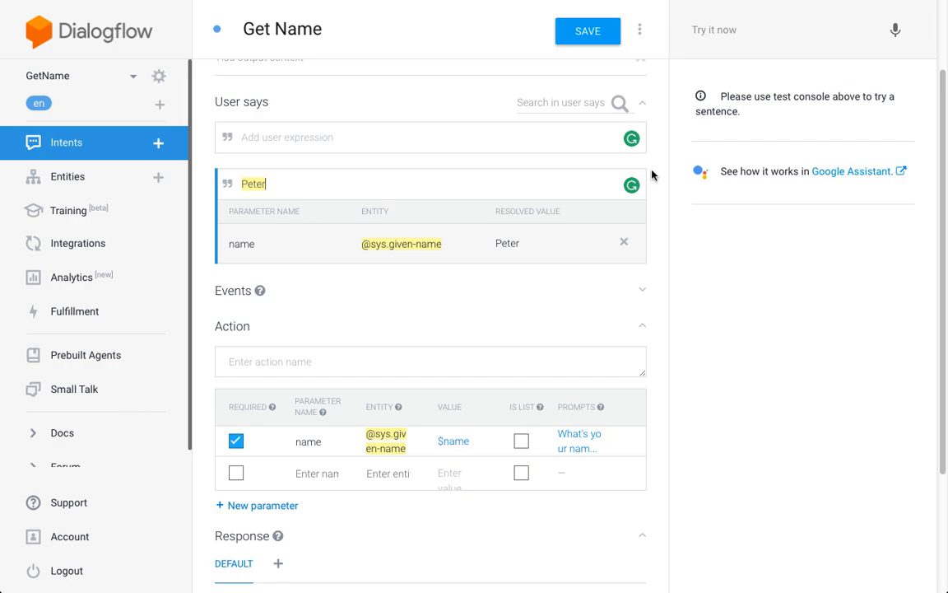
scroll(651, 175, down, 1)
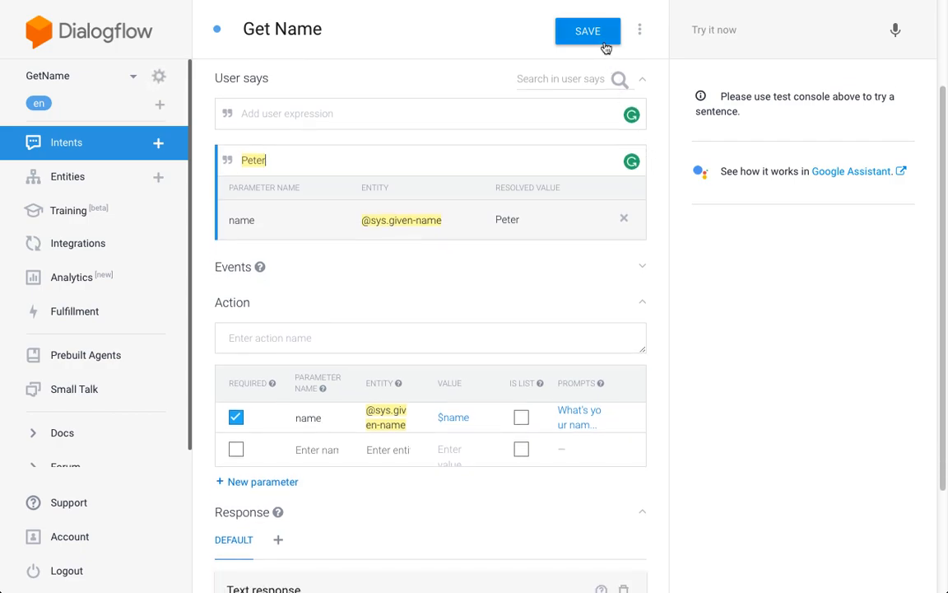
mouse_move(594, 1)
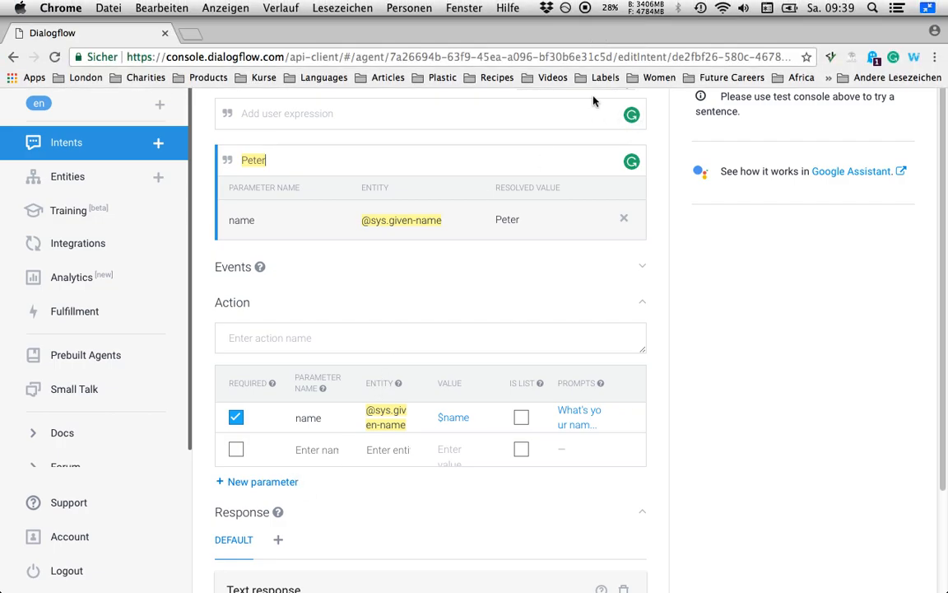
click(613, 31)
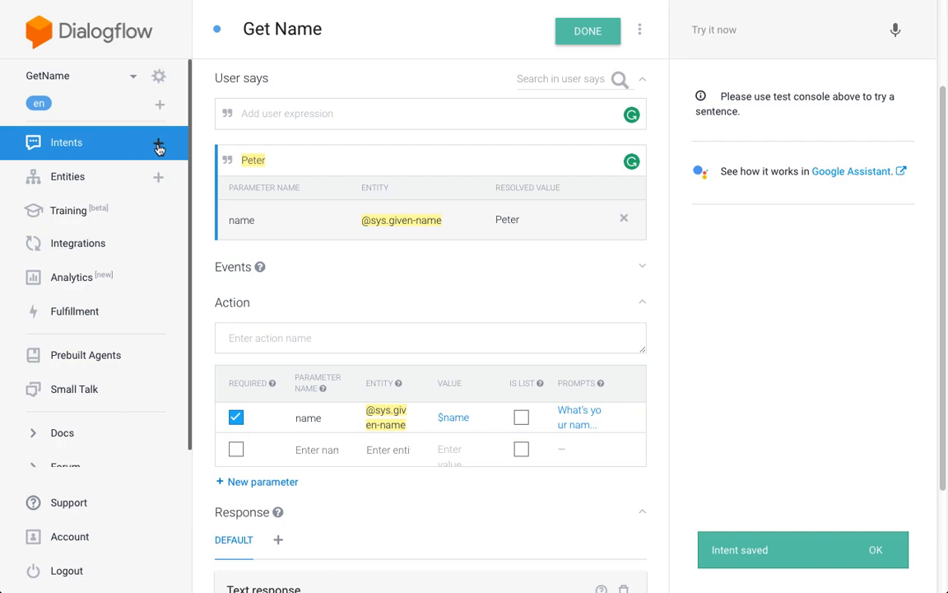
- Create a new intent named "Confirm Name Yes"
click(158, 143)
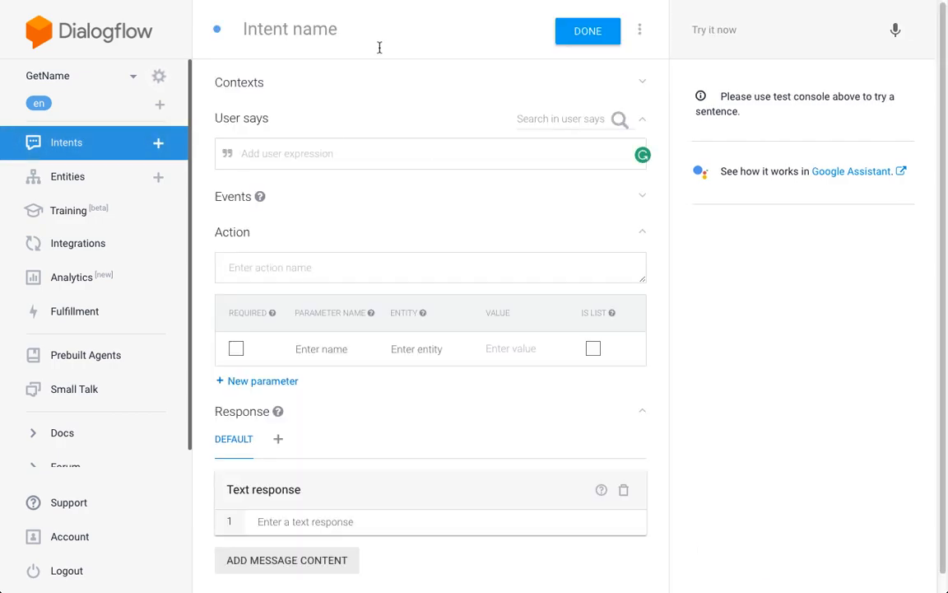
click(366, 26)
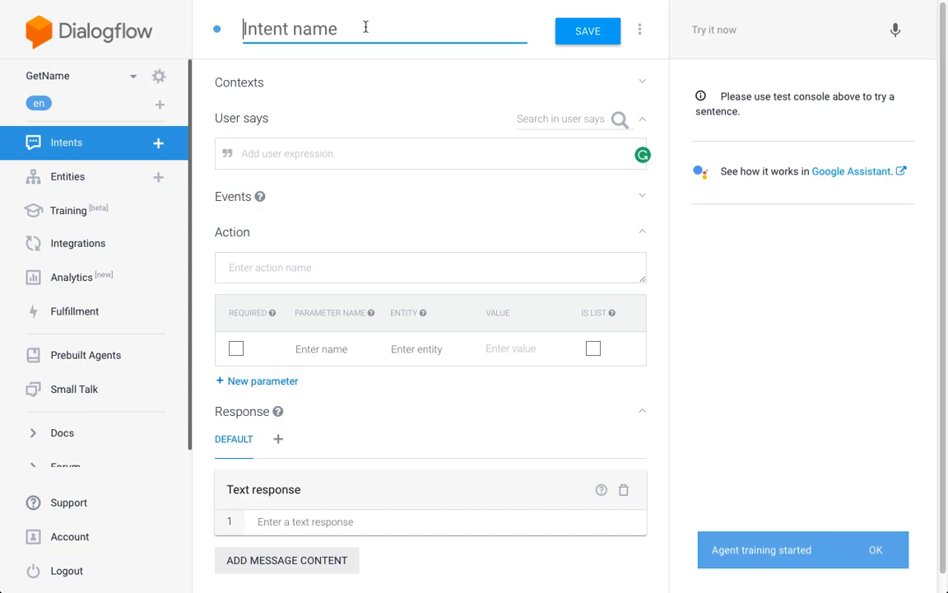
text(Conrm)
key(BackSpace)
key(BackSpace)
key(BackSpace)
text(nfirm )
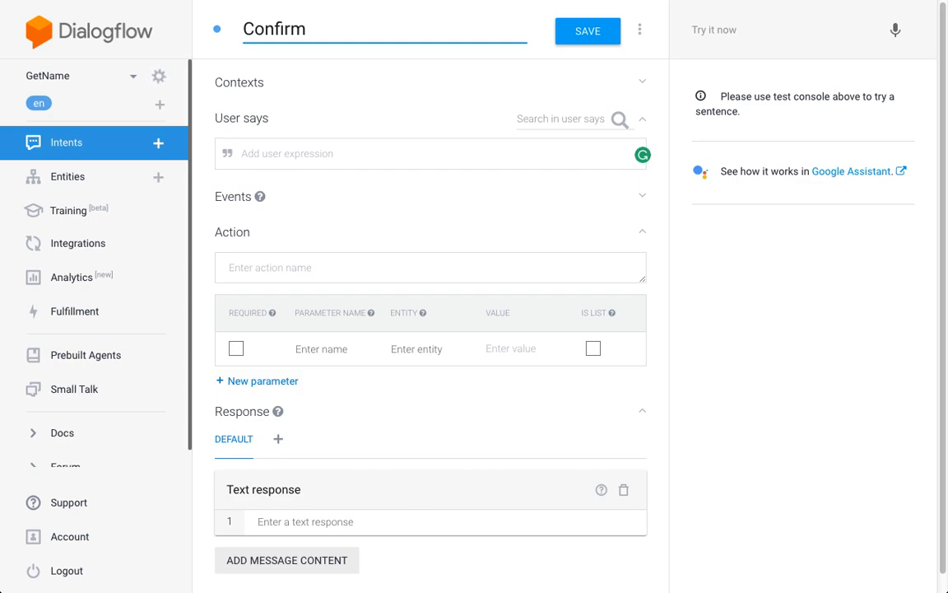
text(Name Yes)
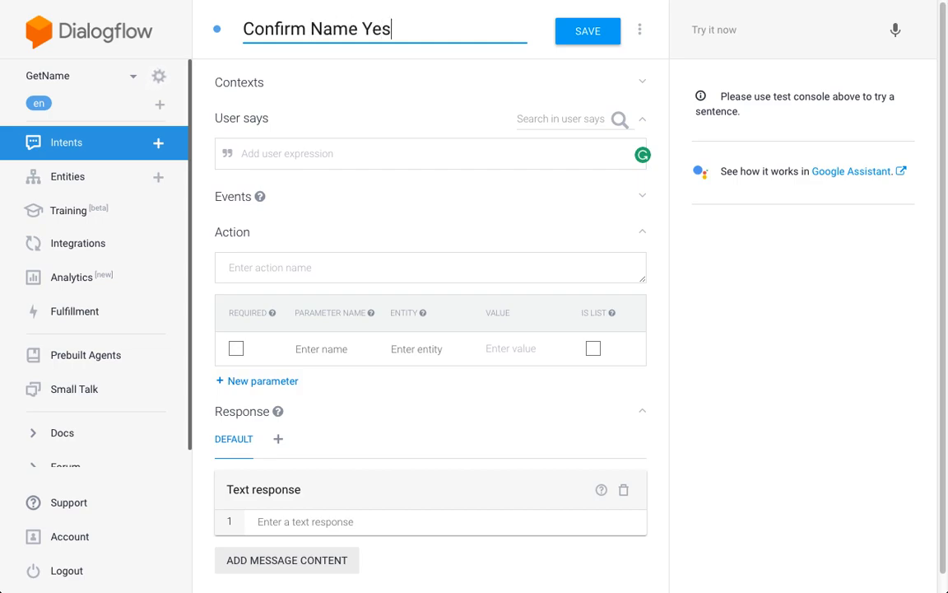
- Add the input context awaiting_name_confirm and the user expression "yes" to the Confirm Name Yes intent
click(269, 81)
click(271, 120)
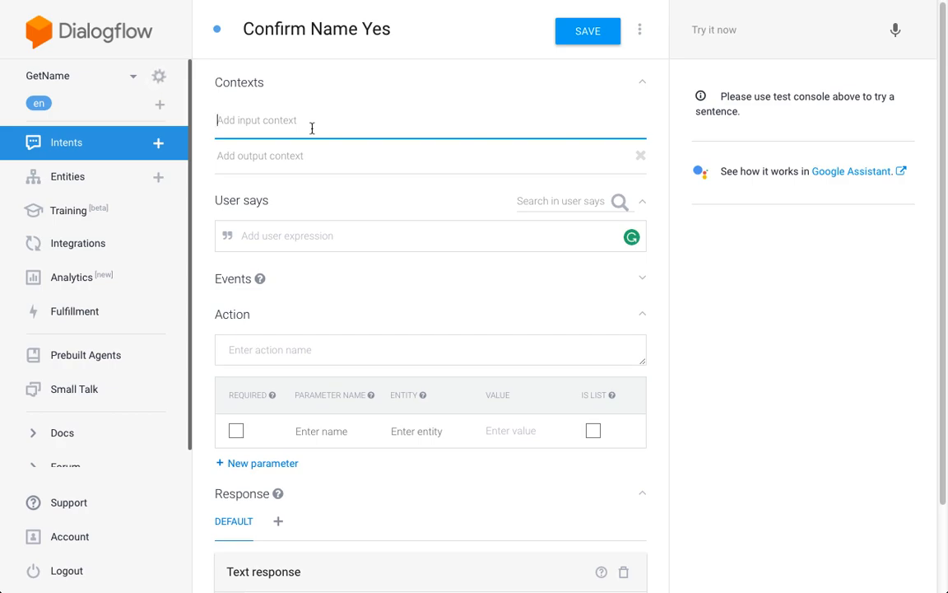
text(awai)
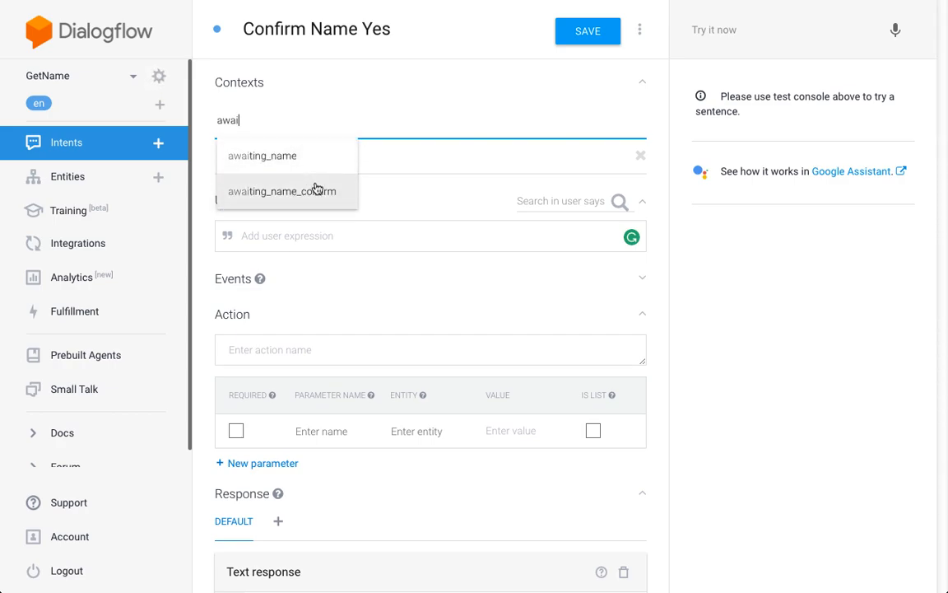
click(317, 189)
click(372, 155)
click(316, 238)
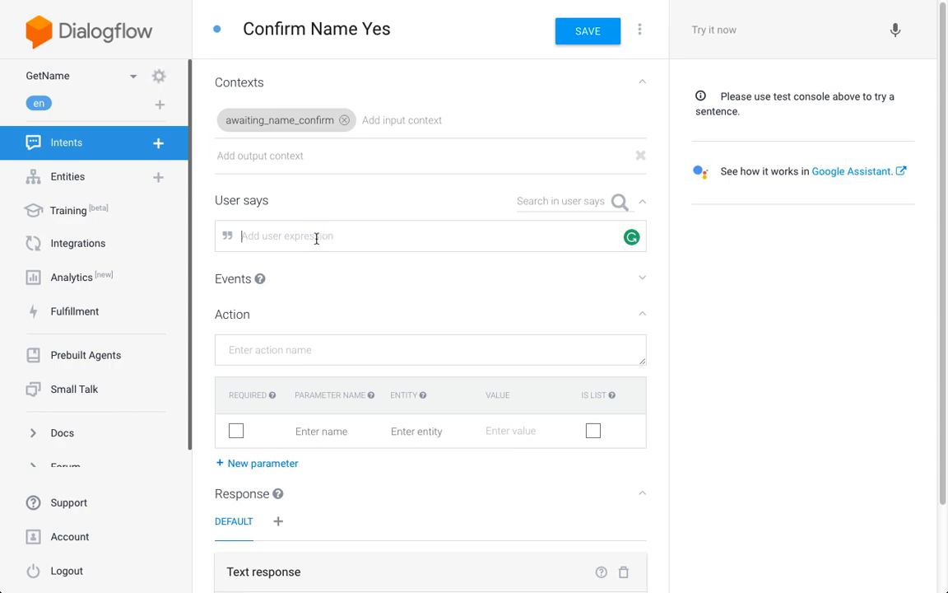
text(yes)
click(659, 238)
- Add the text response "Thanks, #awaiting_name_confirm.name!" to the Confirm Name Yes intent and save it
scroll(659, 239, down, 2)
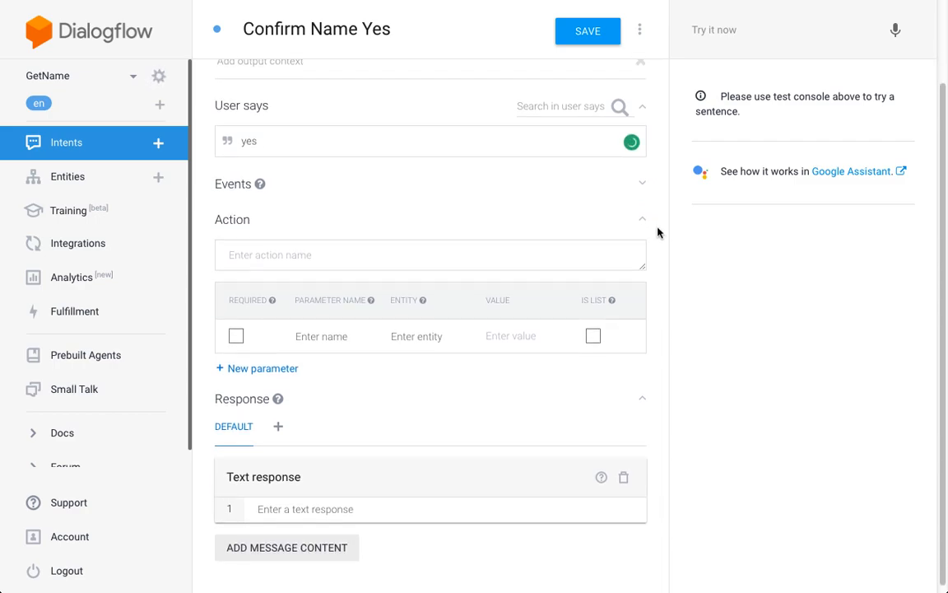
click(407, 499)
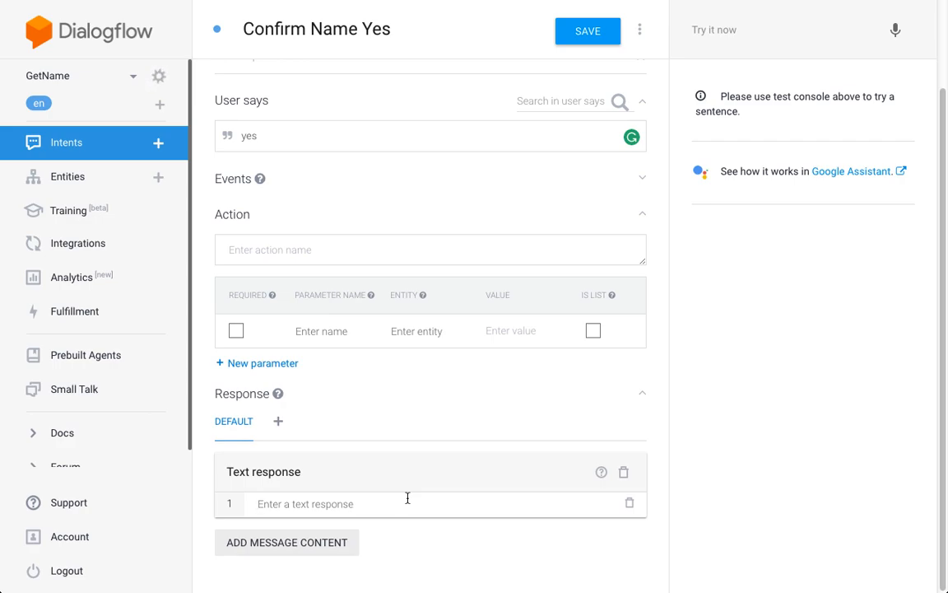
text(T)
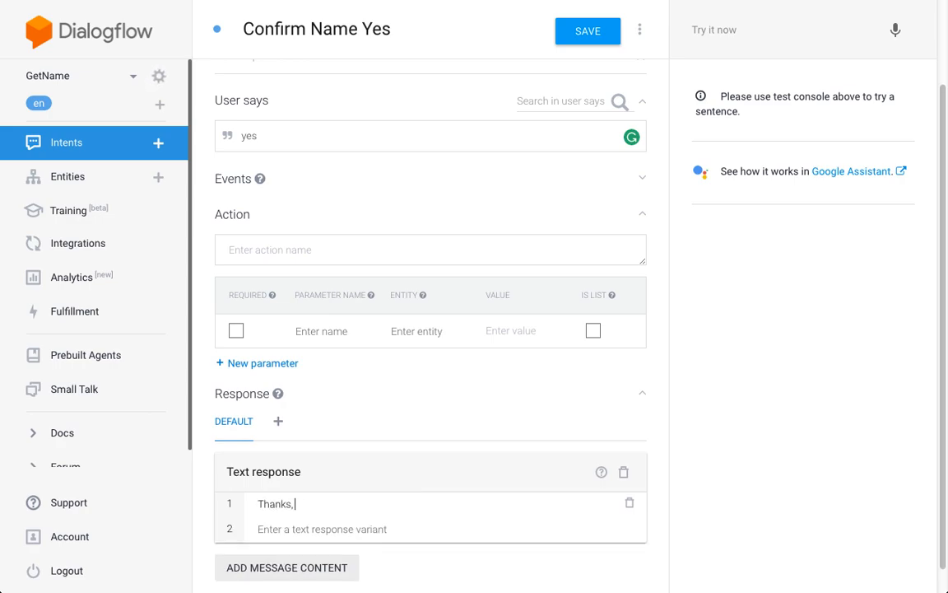
text(hanks, #)
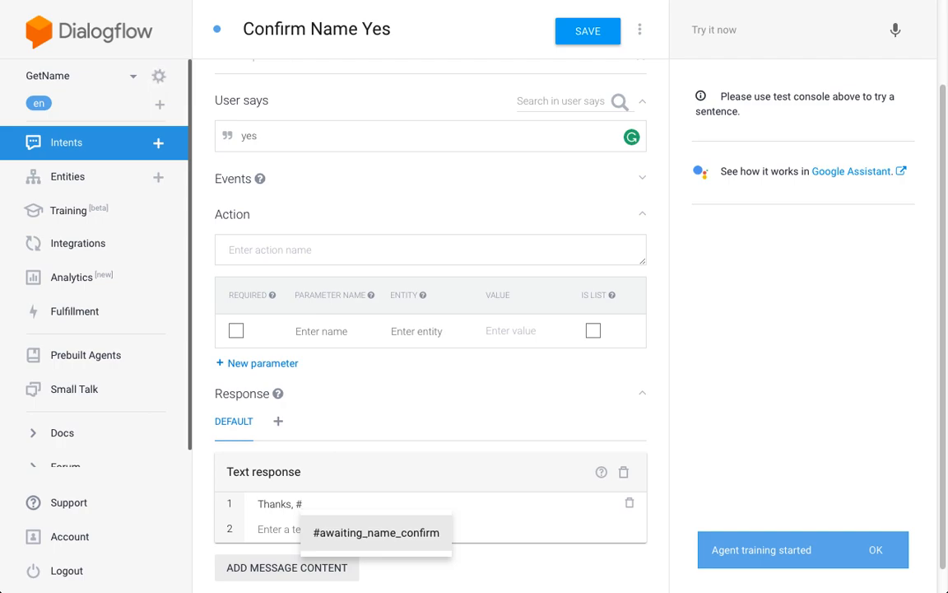
key(Return)
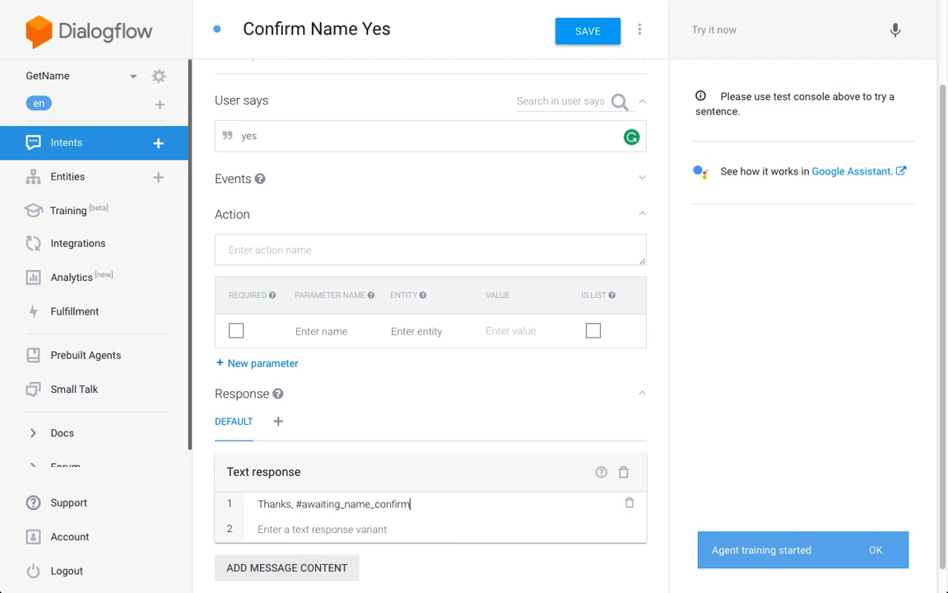
text(.name!)
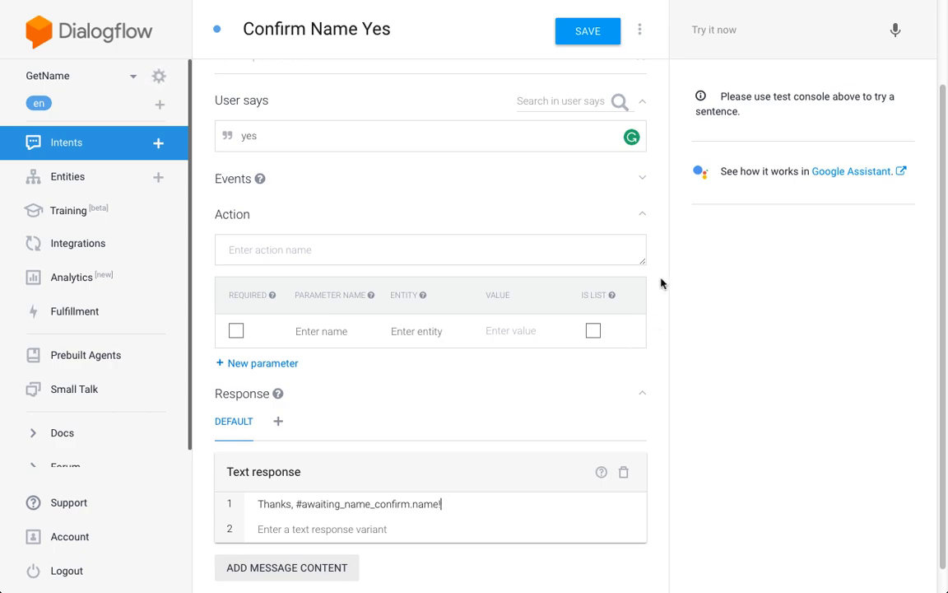
scroll(663, 267, up, 1)
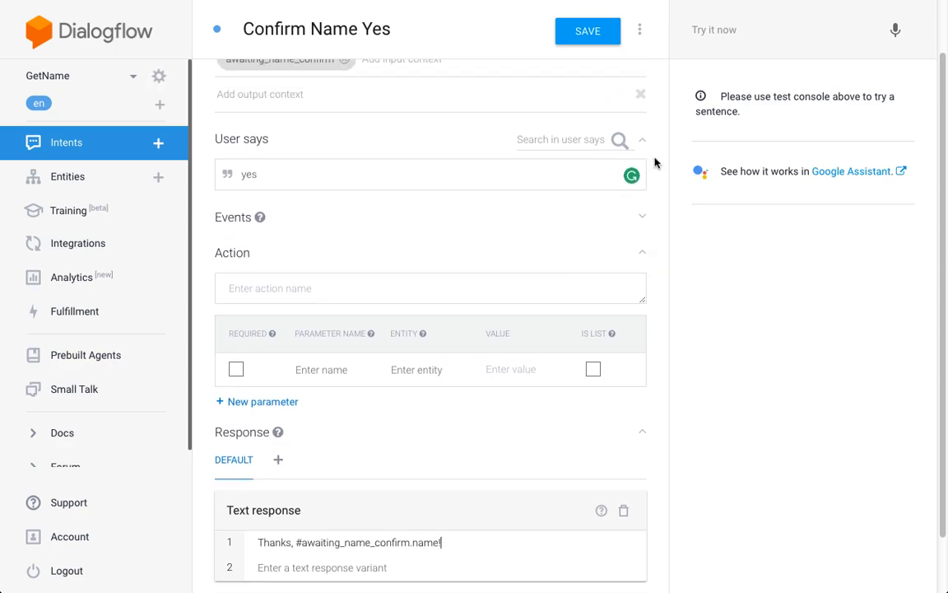
scroll(663, 156, up, 2)
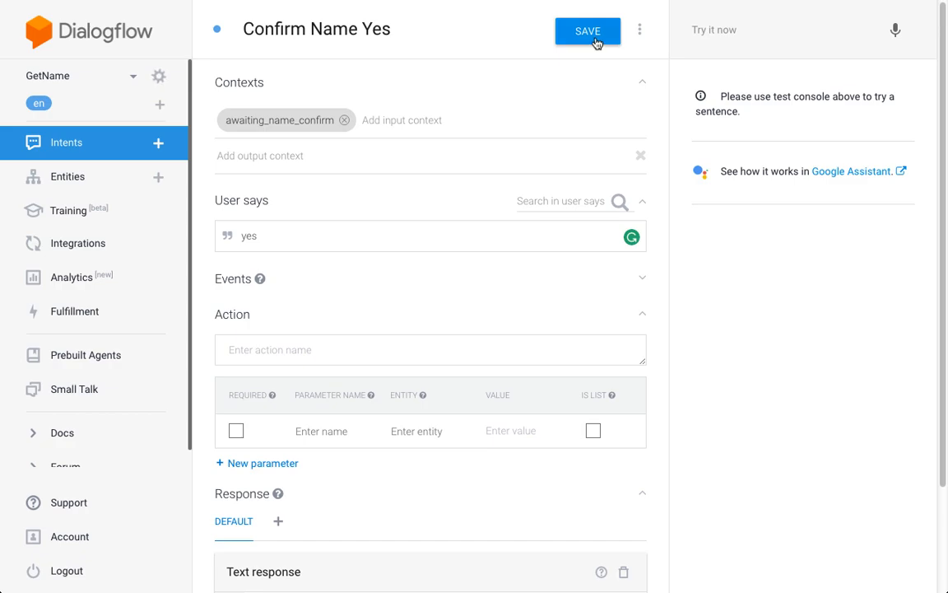
click(598, 37)
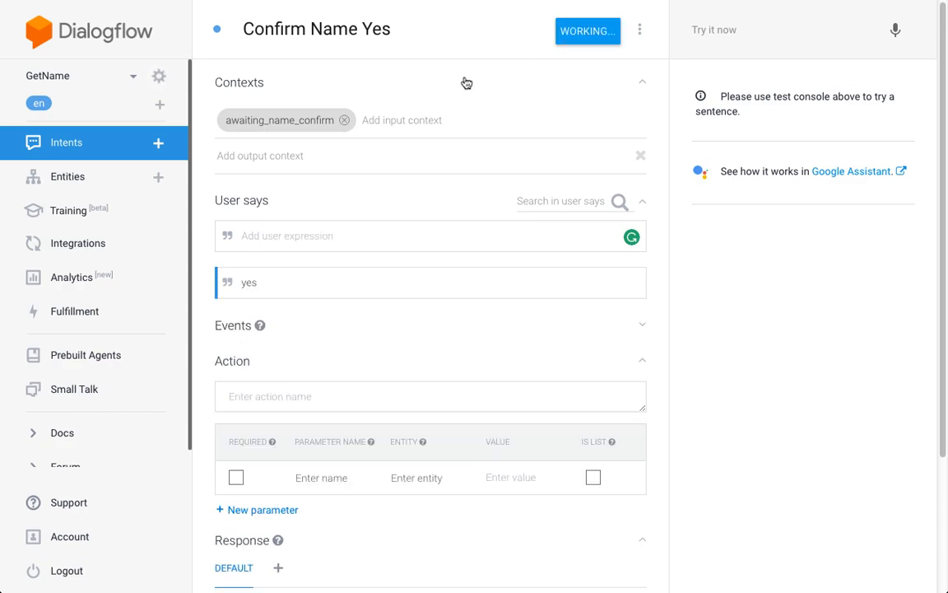
- Create another new intent named "Confirm Name No"
click(159, 144)
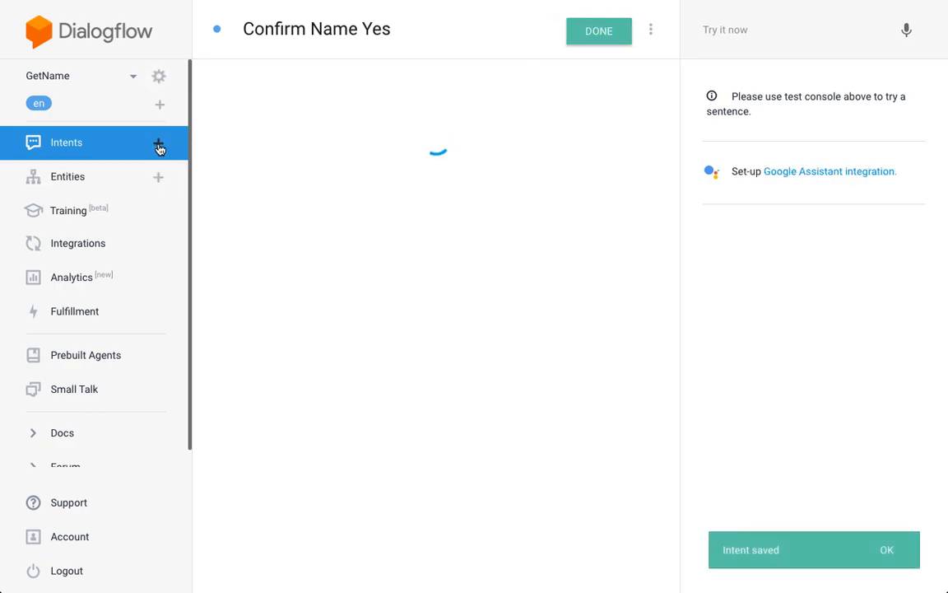
text(Confirm Name No)
scroll(384, 161, up, 1)
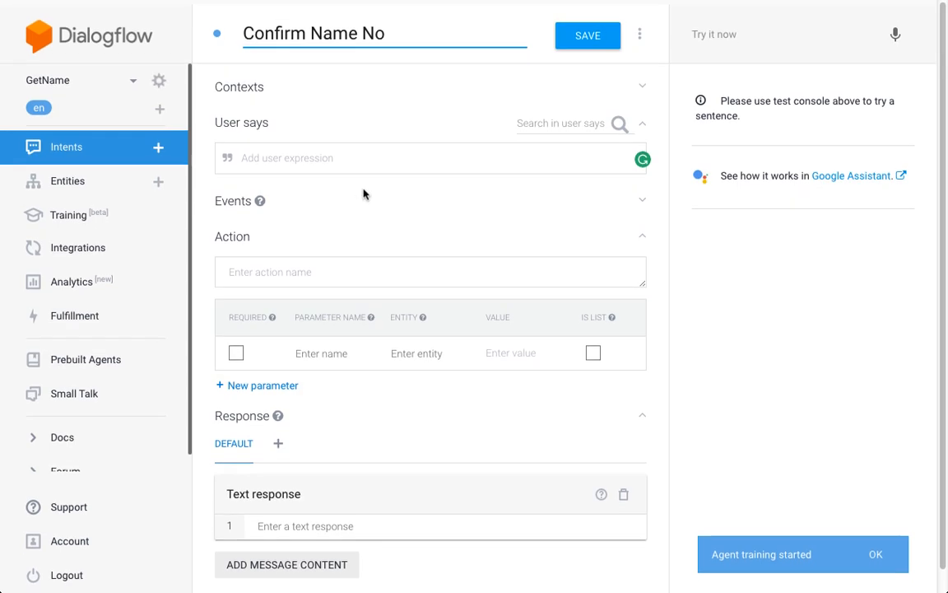
- Add the input context awaiting_name_confirm and the user expression "no" to the Confirm Name No intent
click(301, 83)
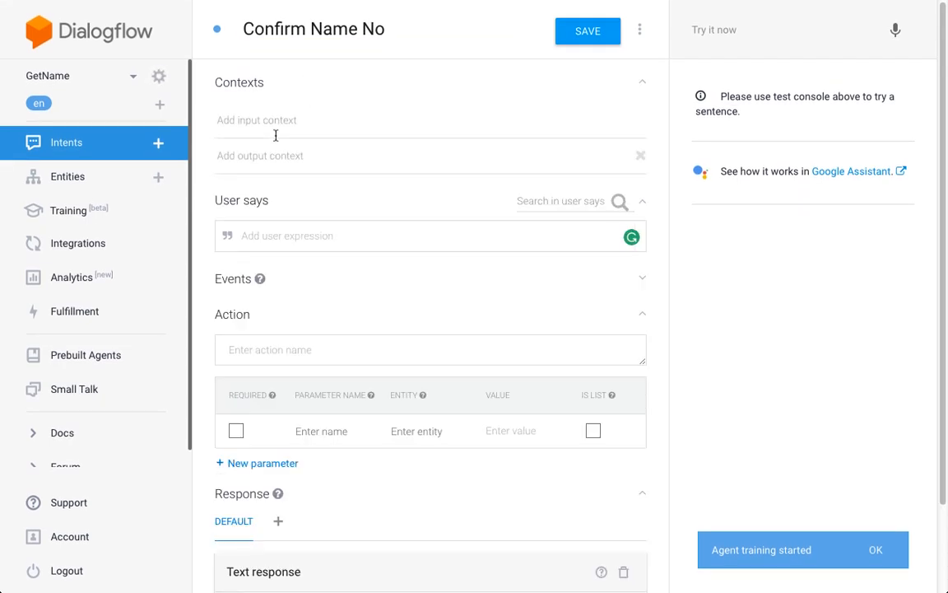
click(277, 125)
text(awa)
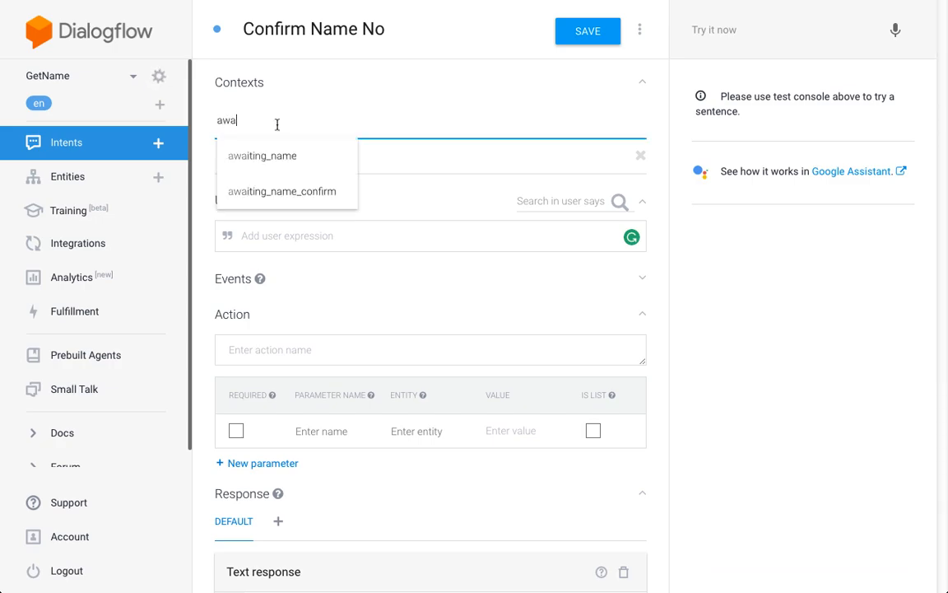
click(332, 196)
click(363, 158)
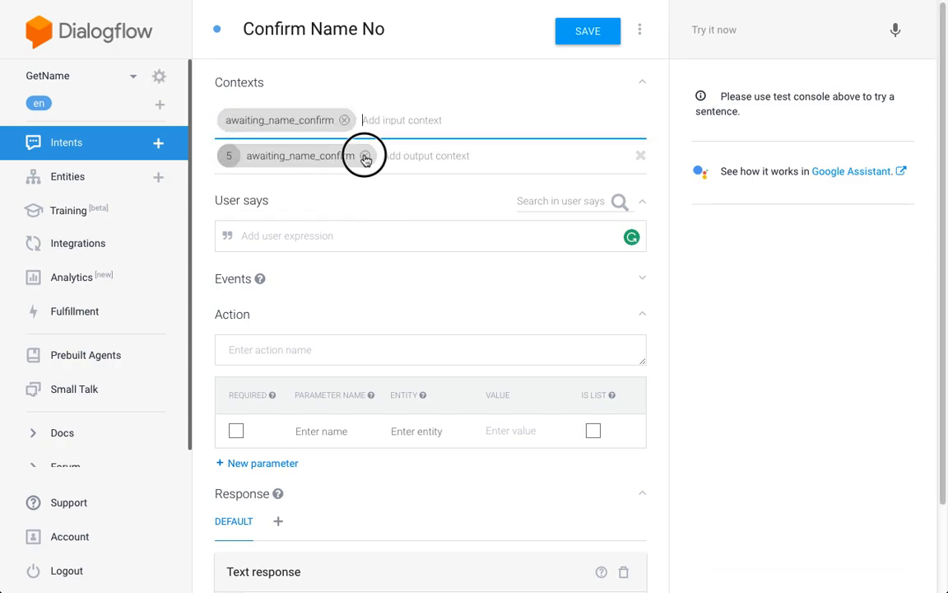
click(353, 235)
text(no)
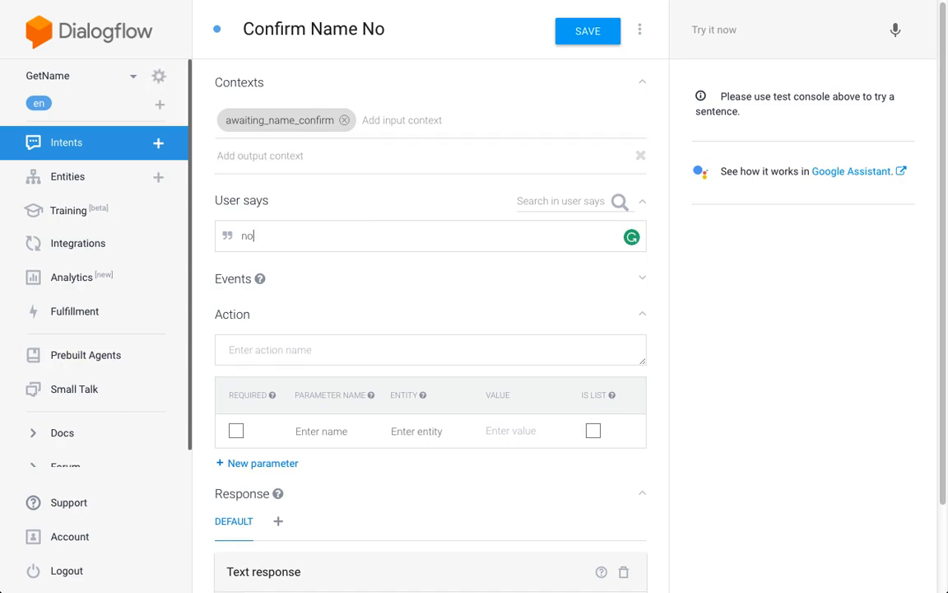
- Add the text response "No problem, can you repeat your name?" to the Confirm Name No intent
scroll(663, 147, down, 3)
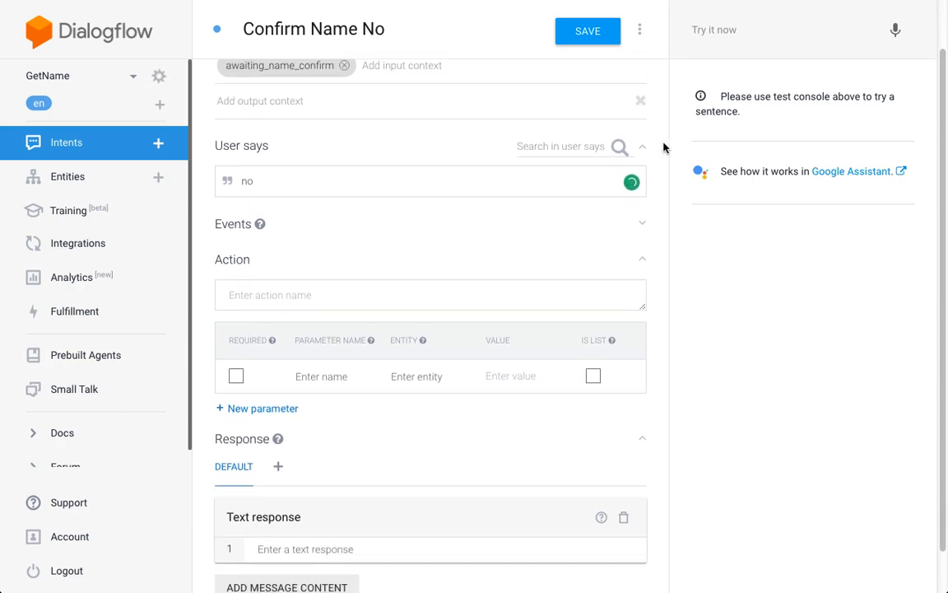
click(411, 504)
text(N)
text(o prlbe)
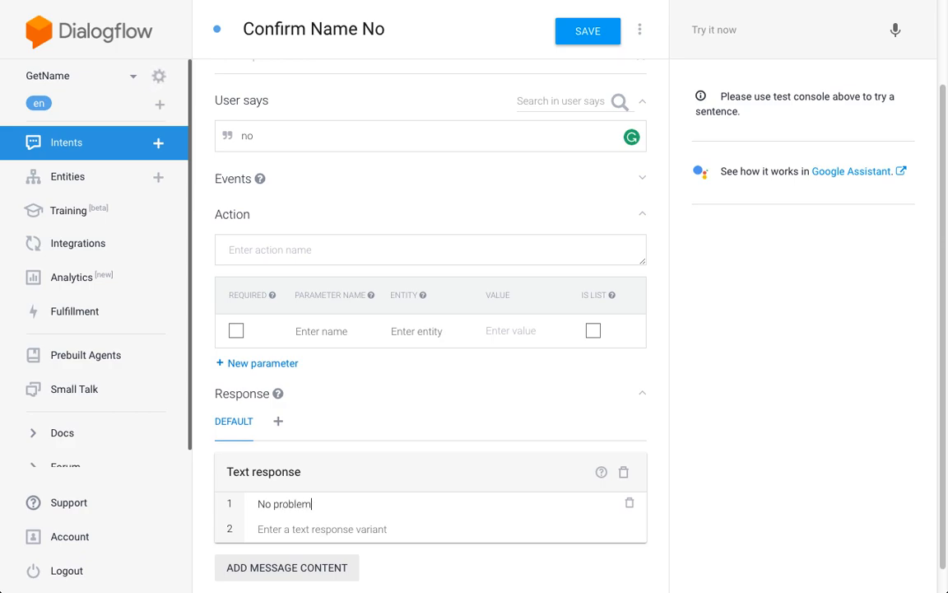
text(can you repeat your name?)
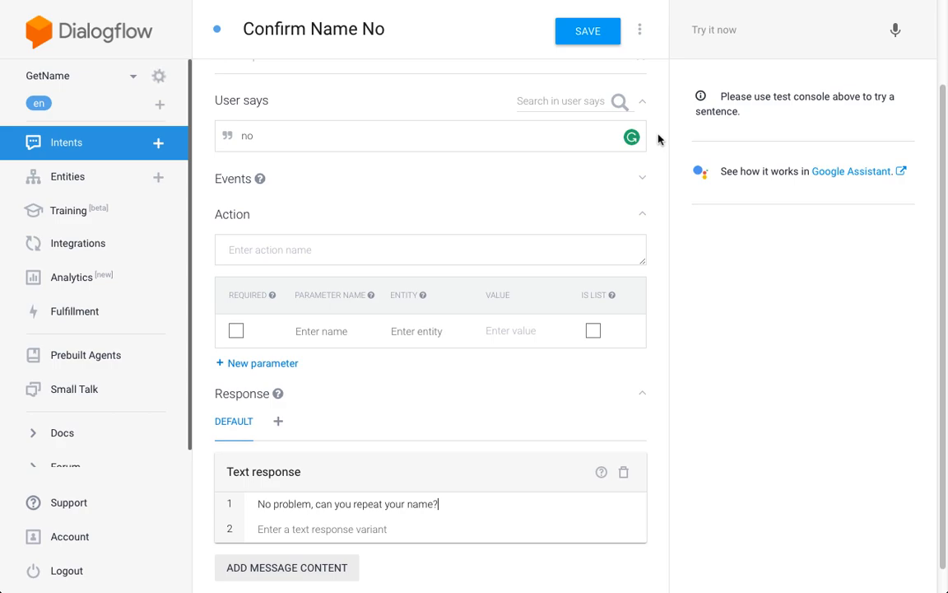
scroll(658, 139, down, 1)
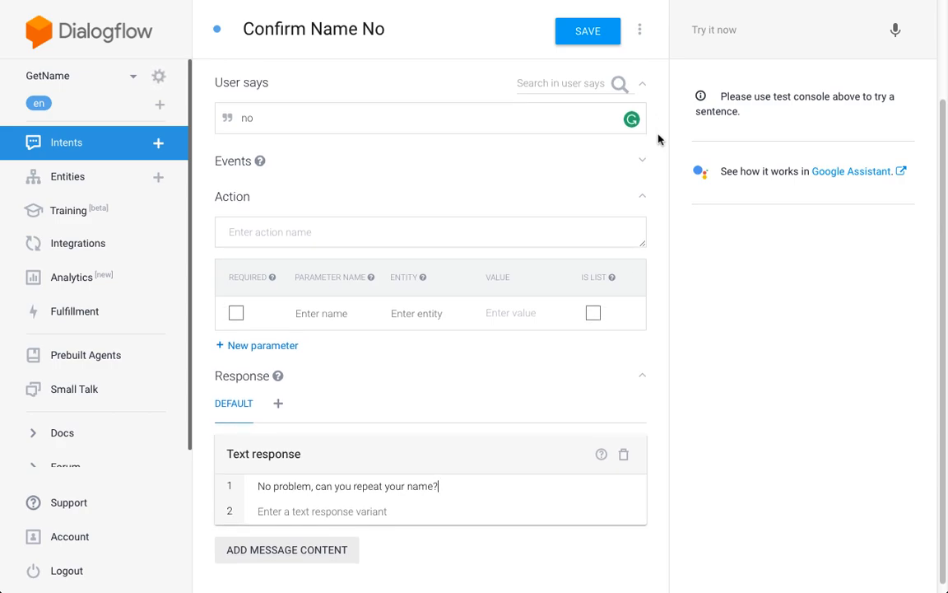
scroll(656, 121, up, 1)
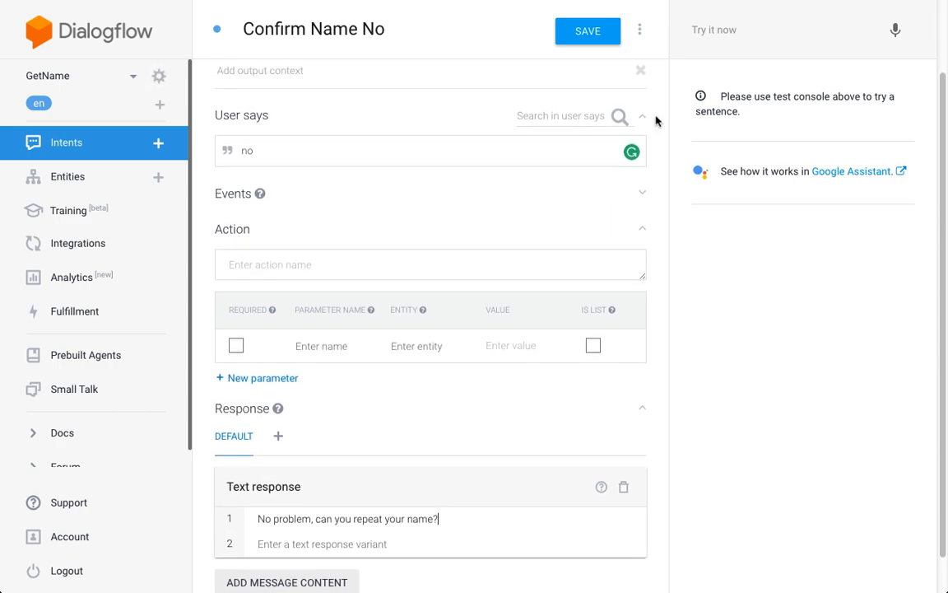
- Add the output context awaiting_name to the Confirm Name No intent and save it
scroll(656, 121, up, 1)
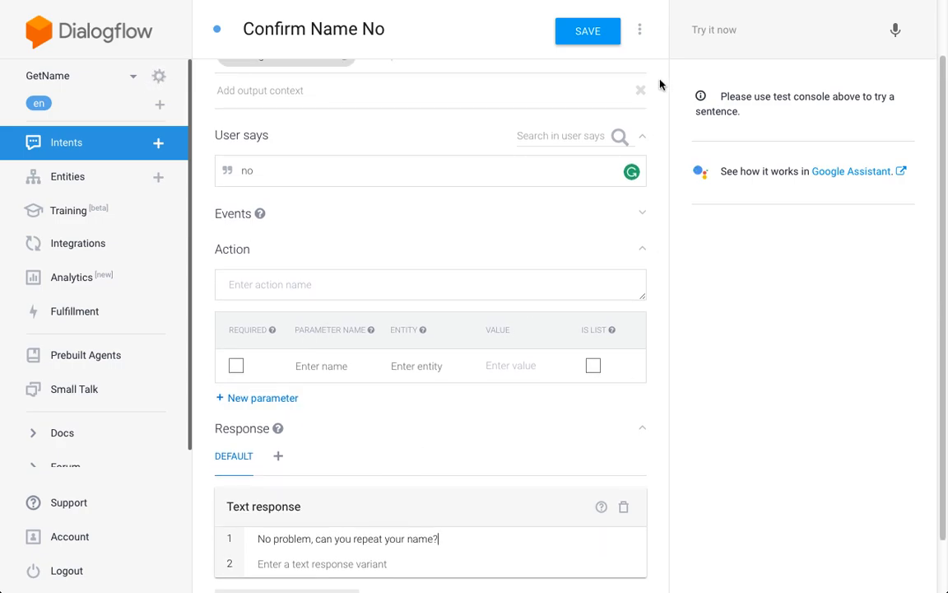
scroll(660, 85, up, 1)
scroll(659, 85, up, 1)
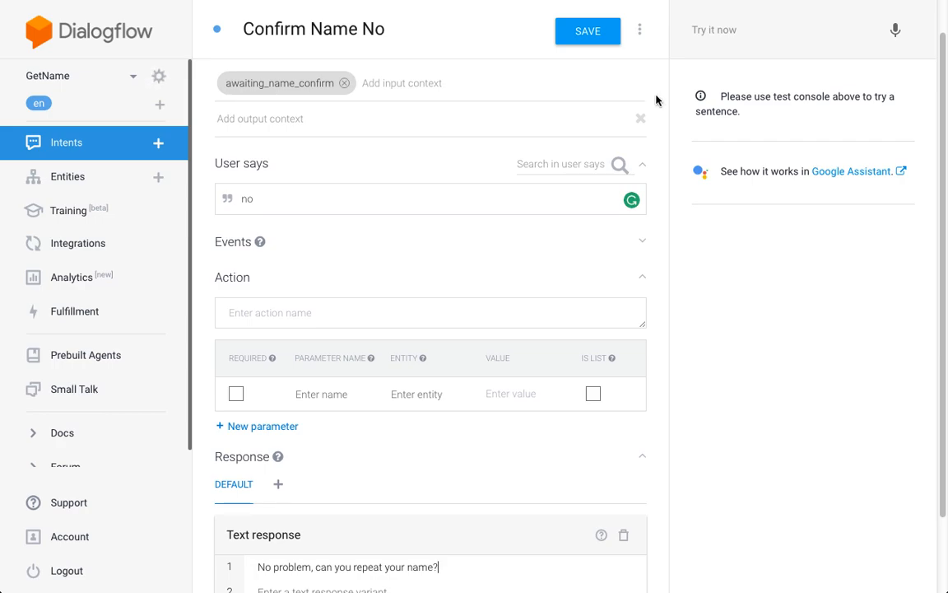
scroll(657, 100, up, 1)
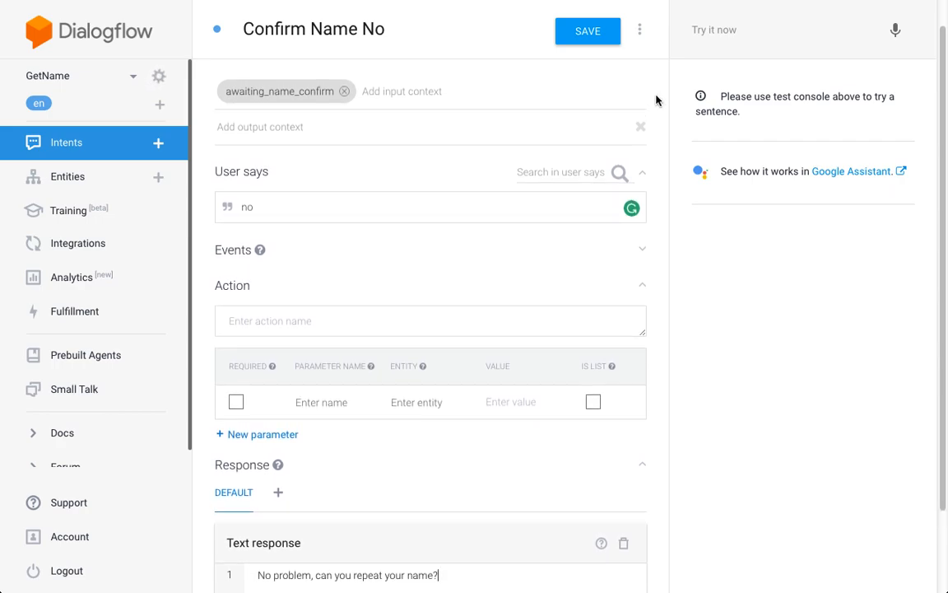
scroll(656, 85, up, 1)
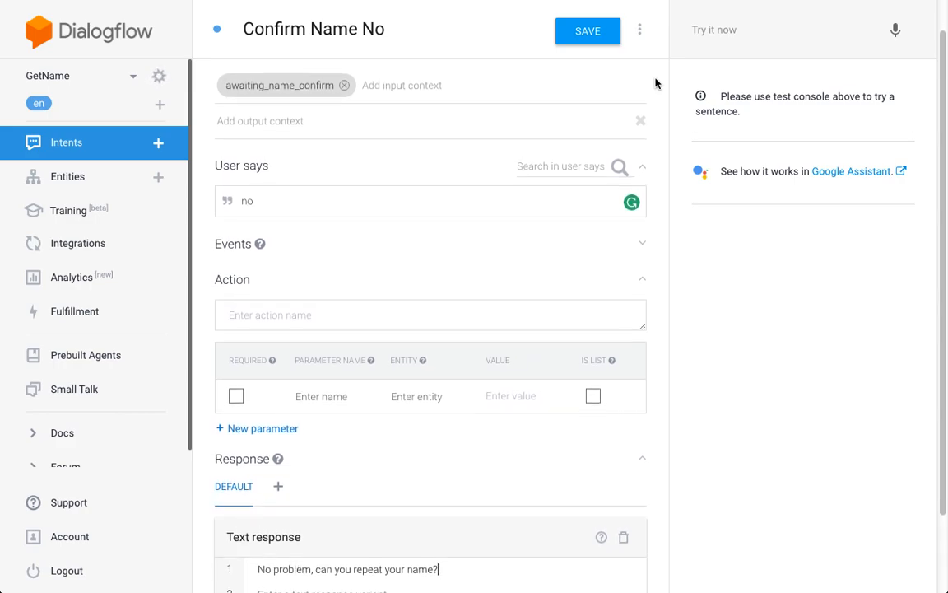
scroll(656, 83, down, 1)
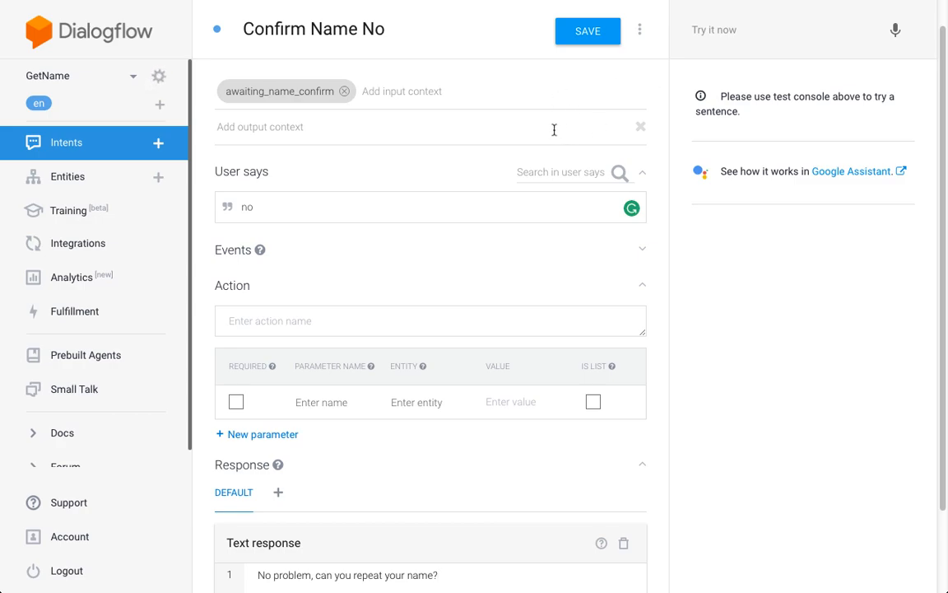
click(311, 126)
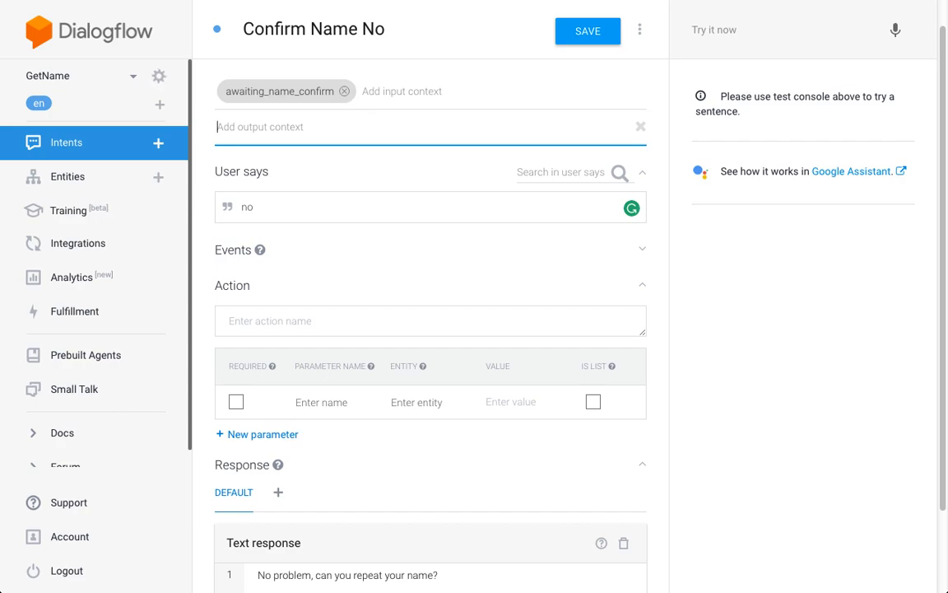
text(awa)
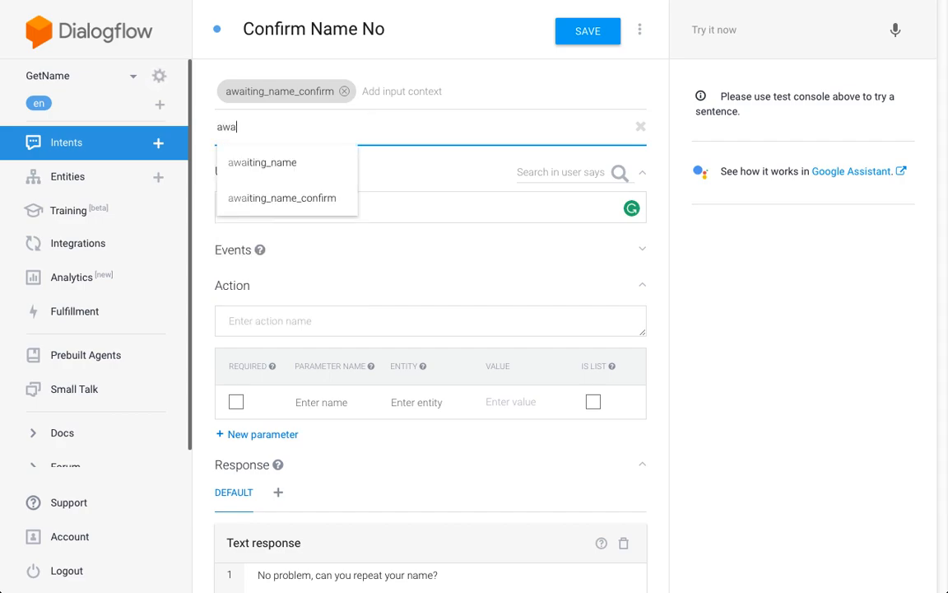
click(310, 169)
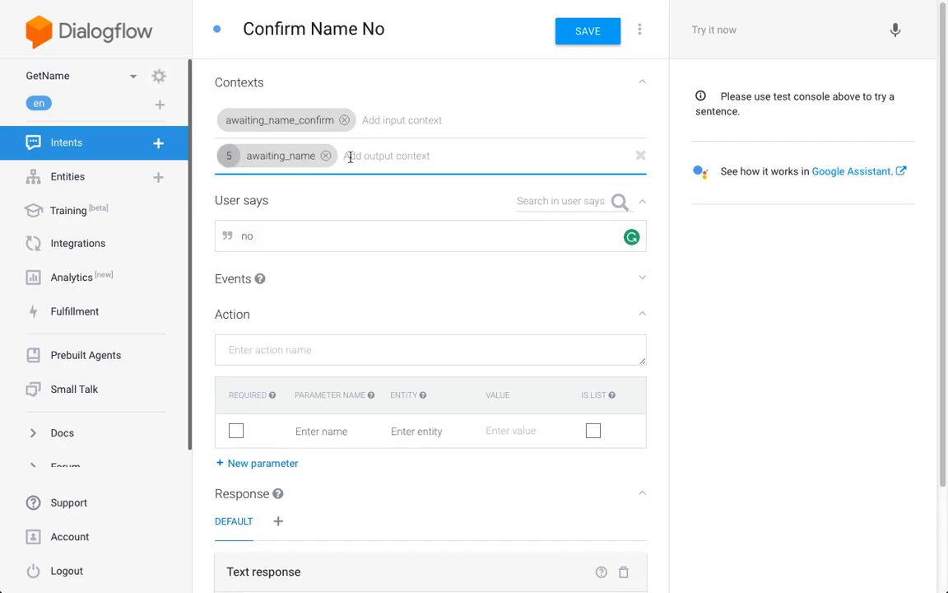
click(608, 40)
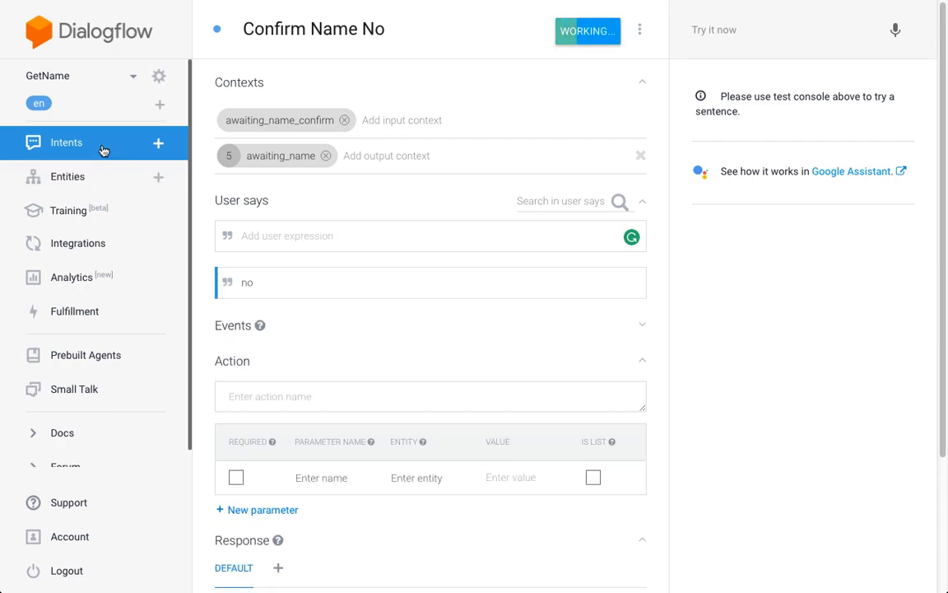
- Return to the intents list and test the agent by greeting it with "hi" and answering with a common first name
click(103, 151)
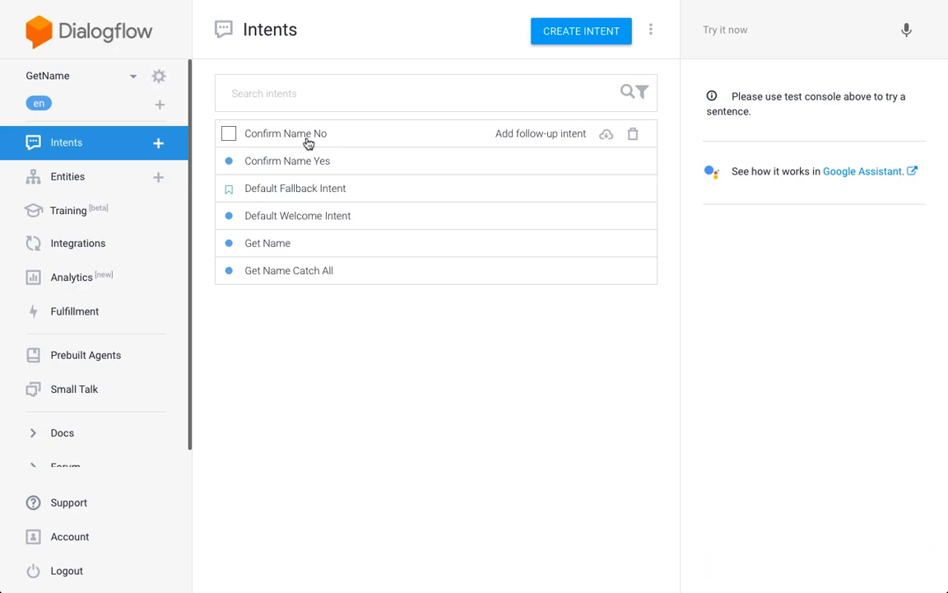
key(ctrl+plus)
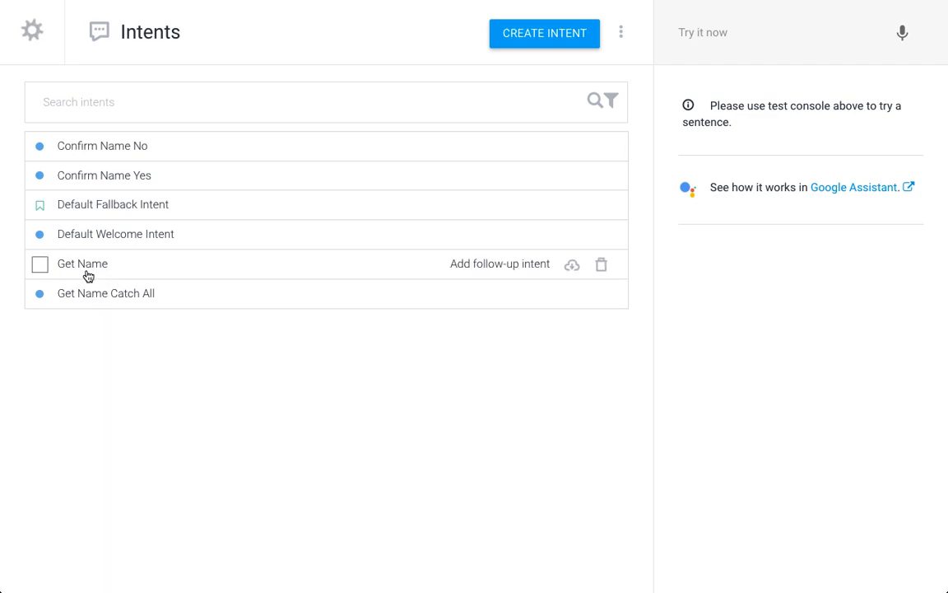
click(768, 30)
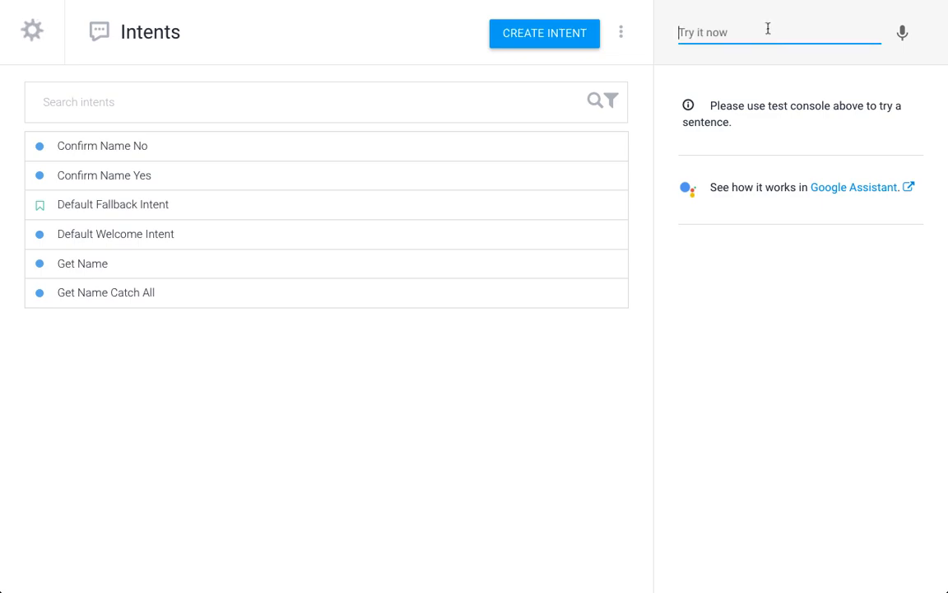
text(hi)
key(Return)
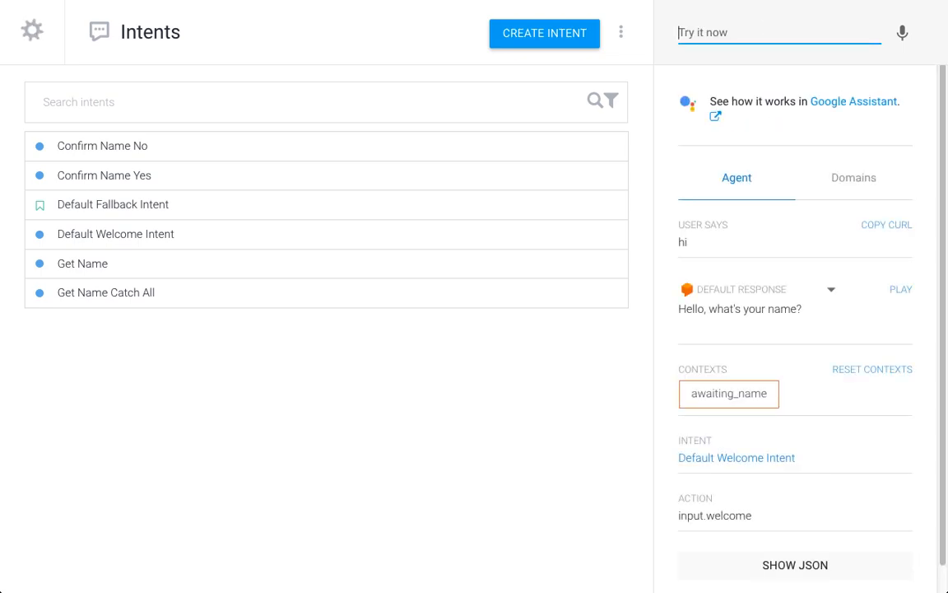
key(Down)
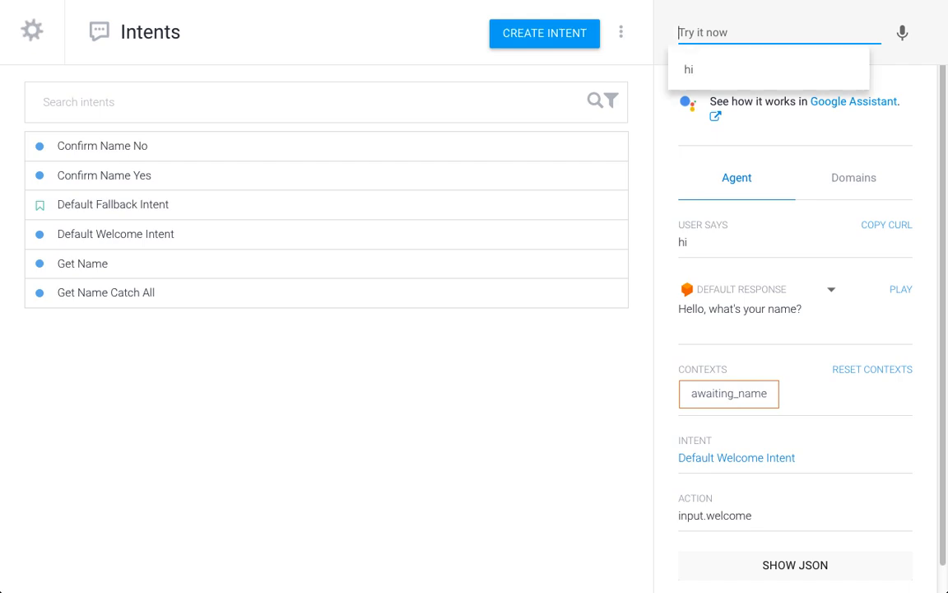
text(Peter)
key(Return)
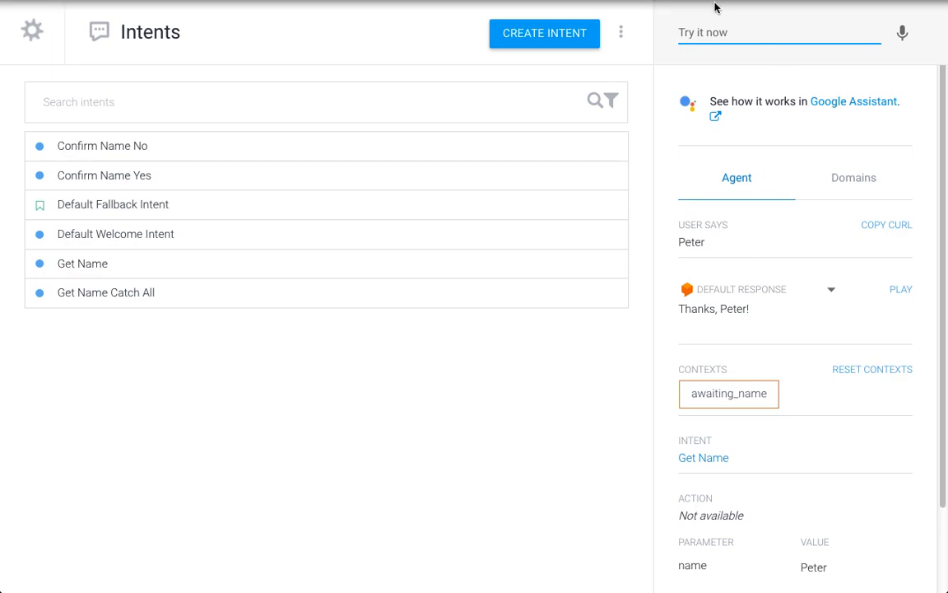
- Test the catch-all intent by greeting the agent with "hi" and answering with a misspelled first name
text(hi)
key(Return)
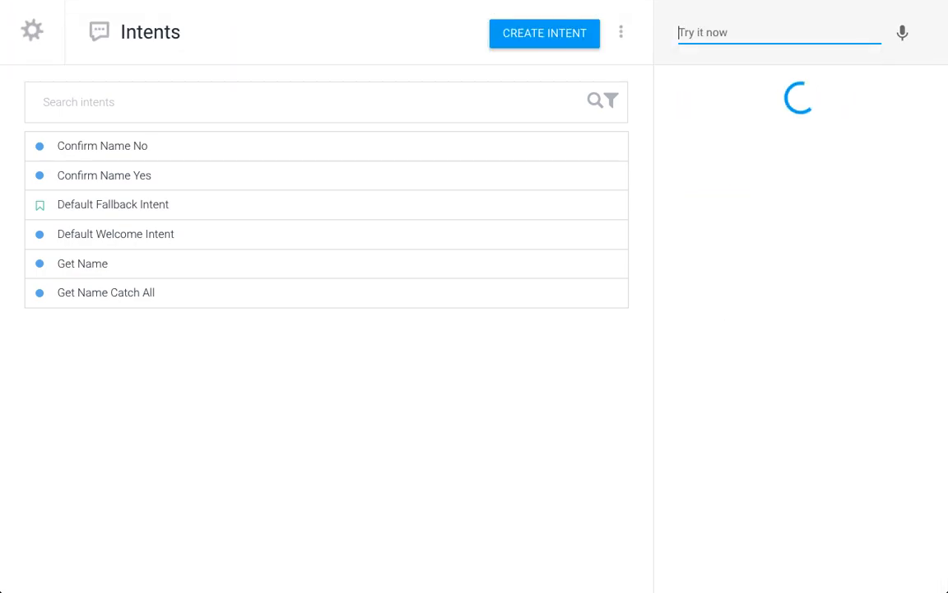
key(Down)
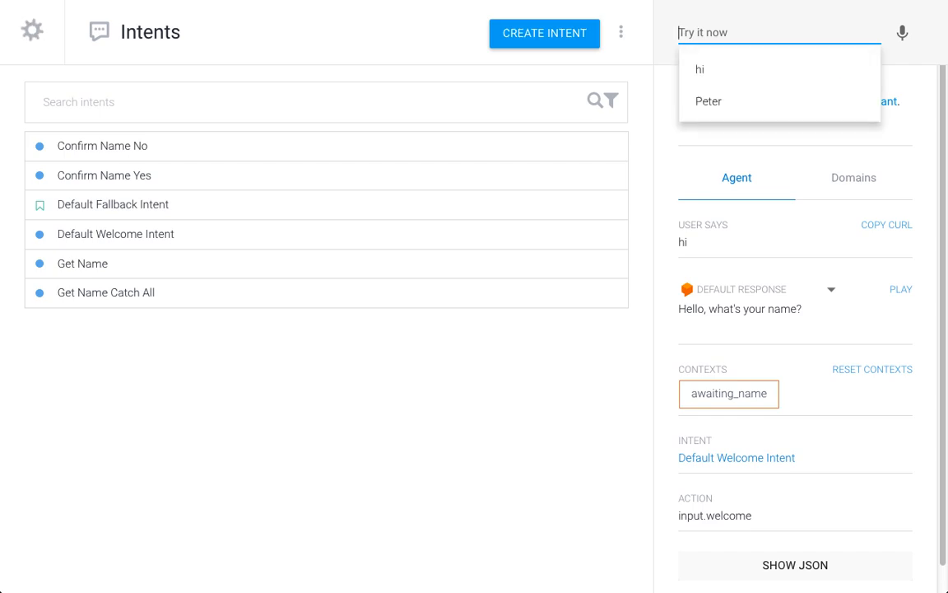
text(Petej)
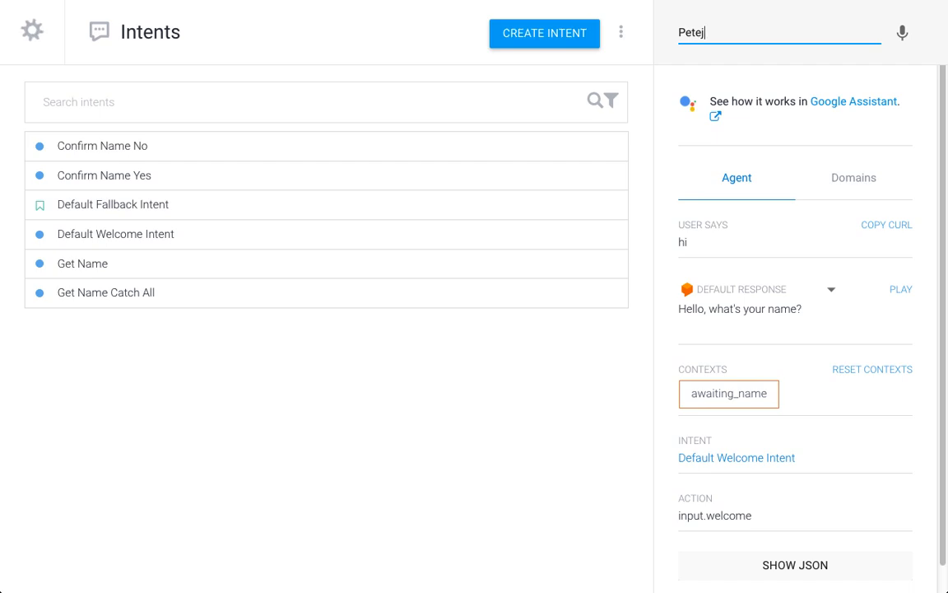
key(Return)
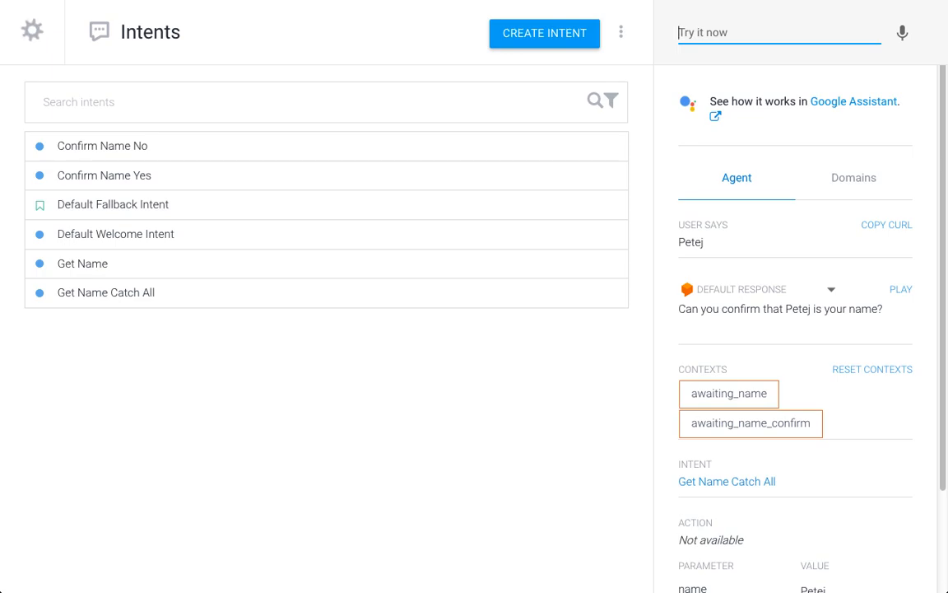
- Reject the name confirmation with "no" and give the agent the correctly spelled first name
text(no)
key(Return)
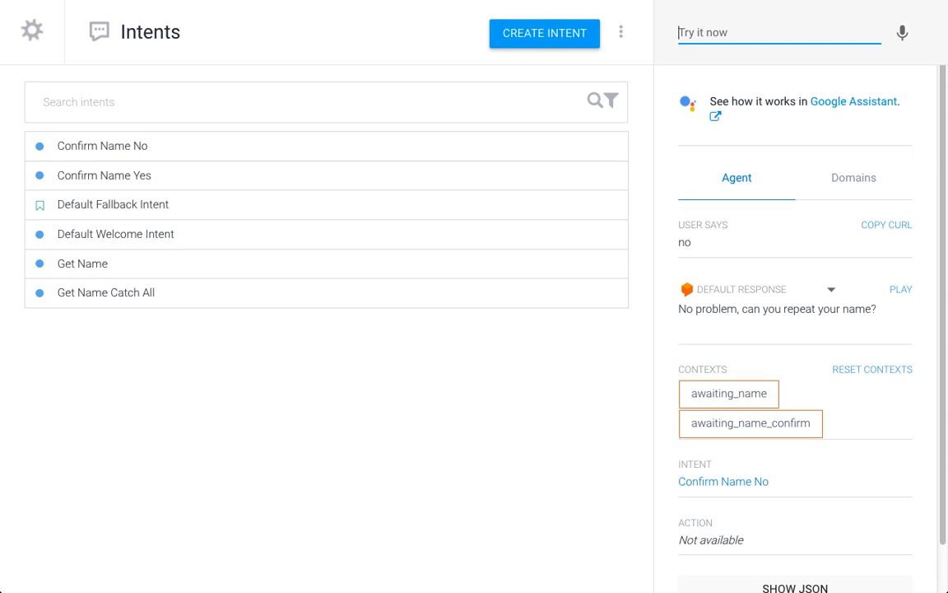
key(Down)
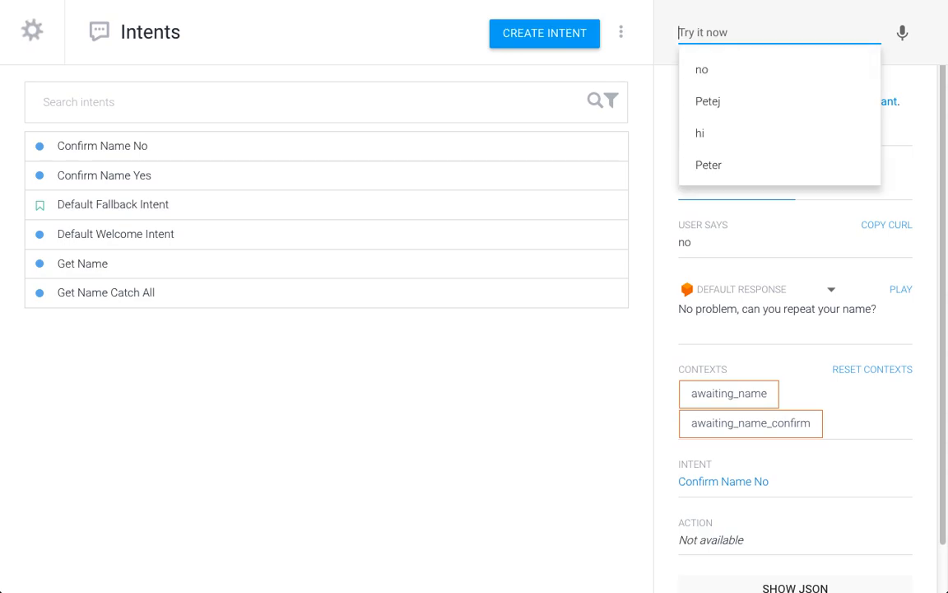
text(Peter)
key(Return)
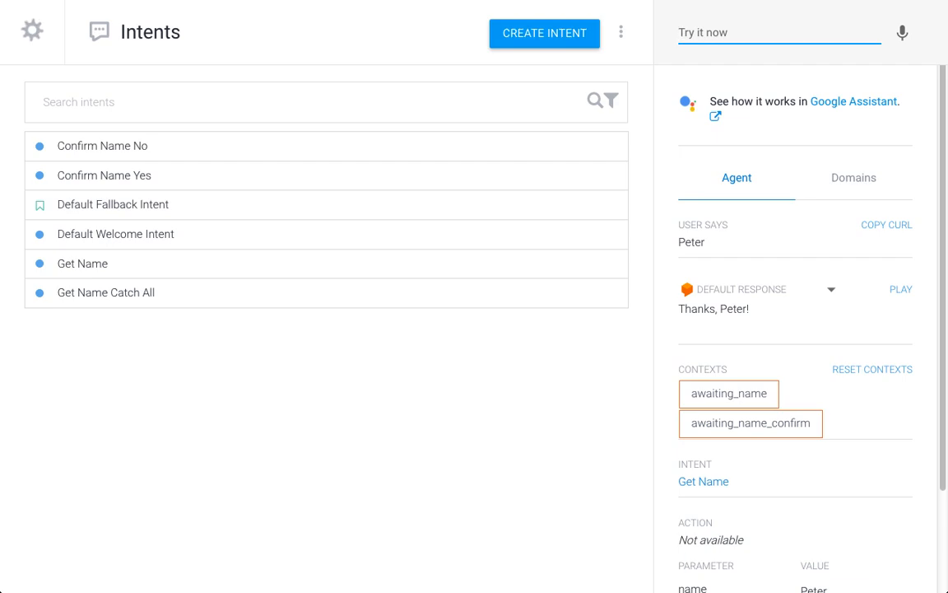
- Clear the half-entered name from the test console and restart the conversation with "hi"
text(Tomay)
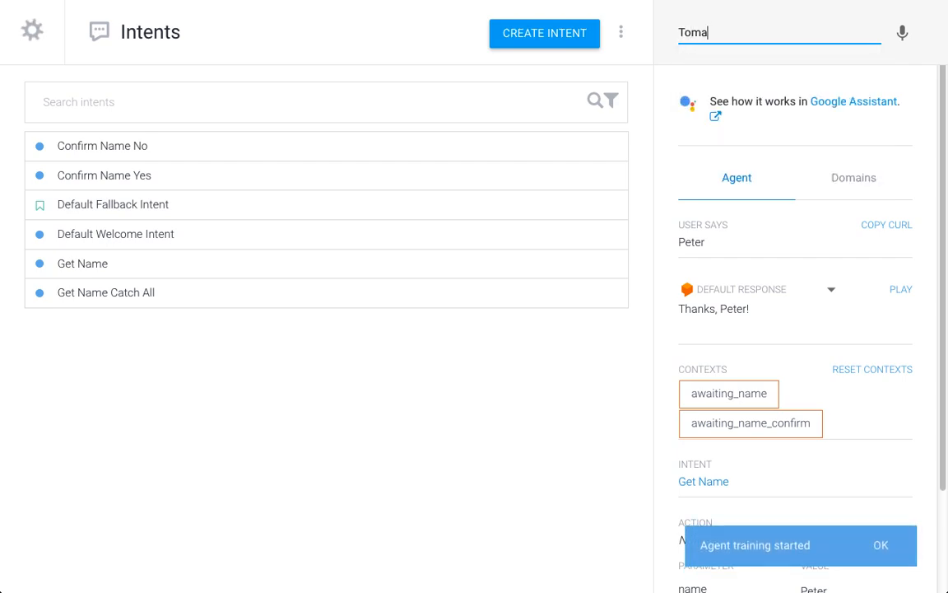
key(BackSpace)
text(zs)
key(BackSpace)
key(BackSpace)
key(BackSpace)
key(BackSpace)
key(BackSpace)
key(BackSpace)
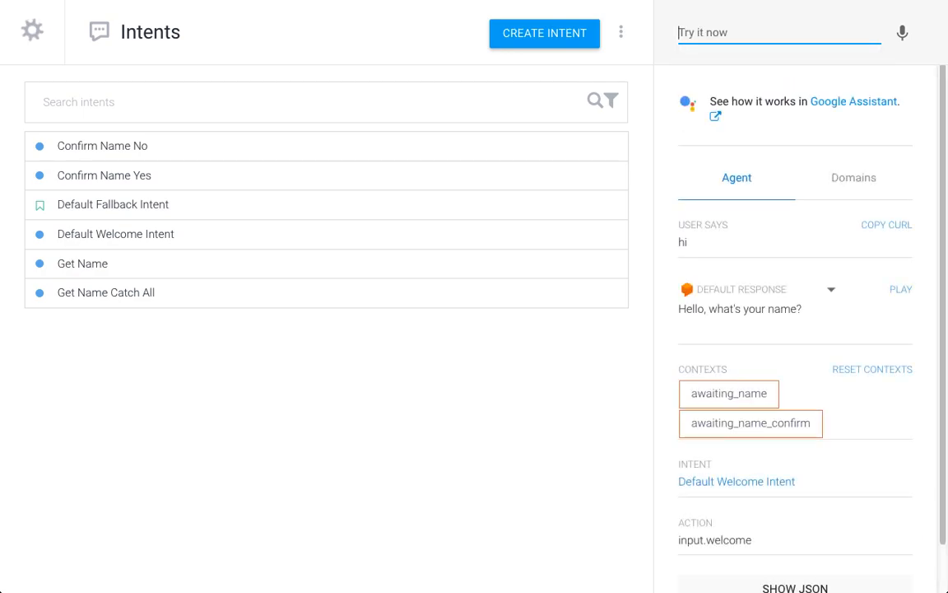
- Test the yes path by giving the agent a less common first name and confirming it with "yes"
text(Tomasz)
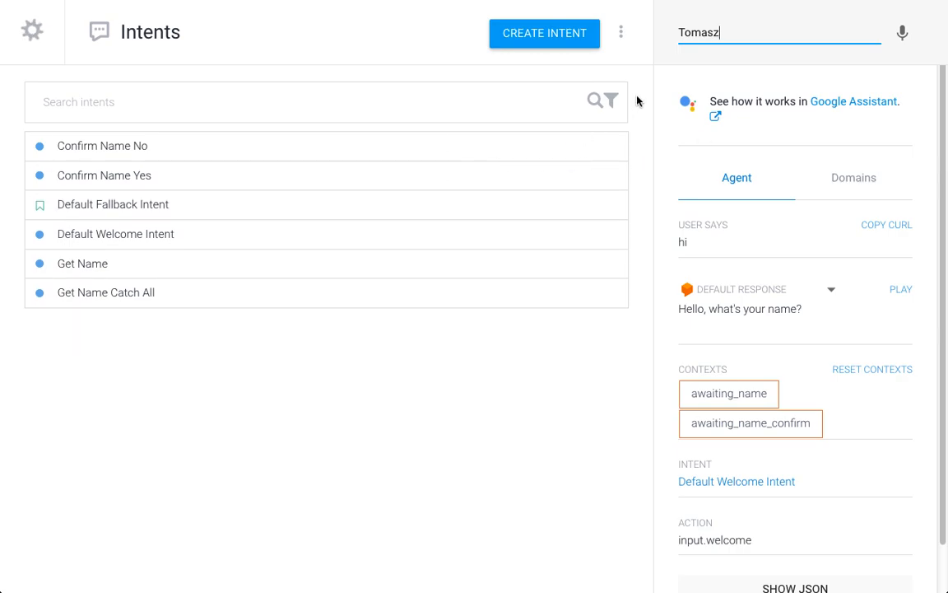
key(Return)
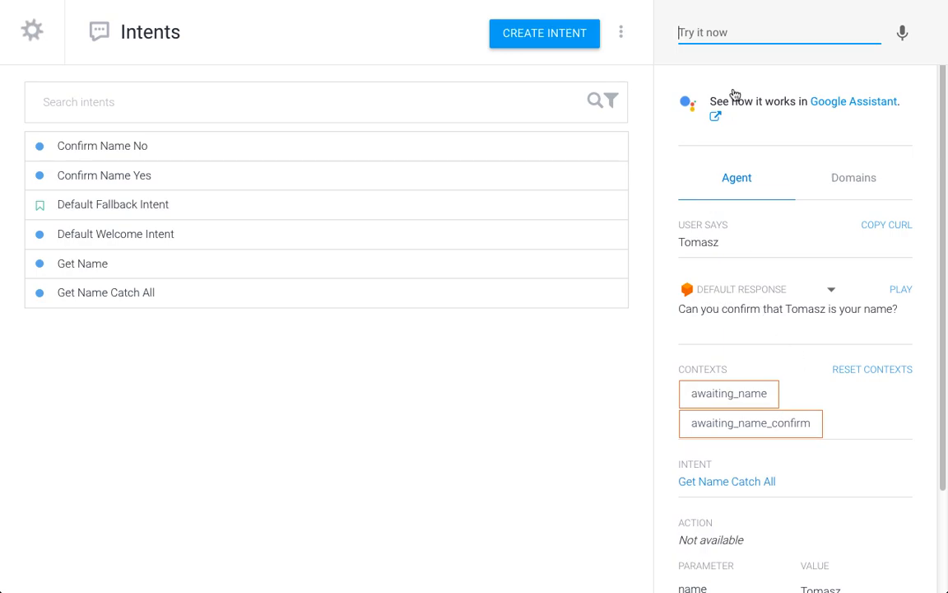
text(yes)
key(Return)
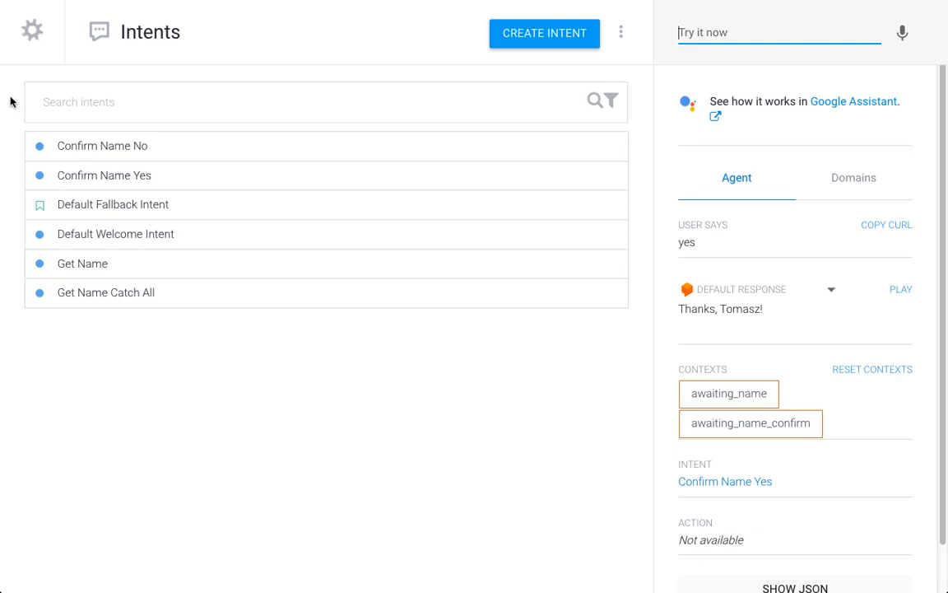
key(super+minus)
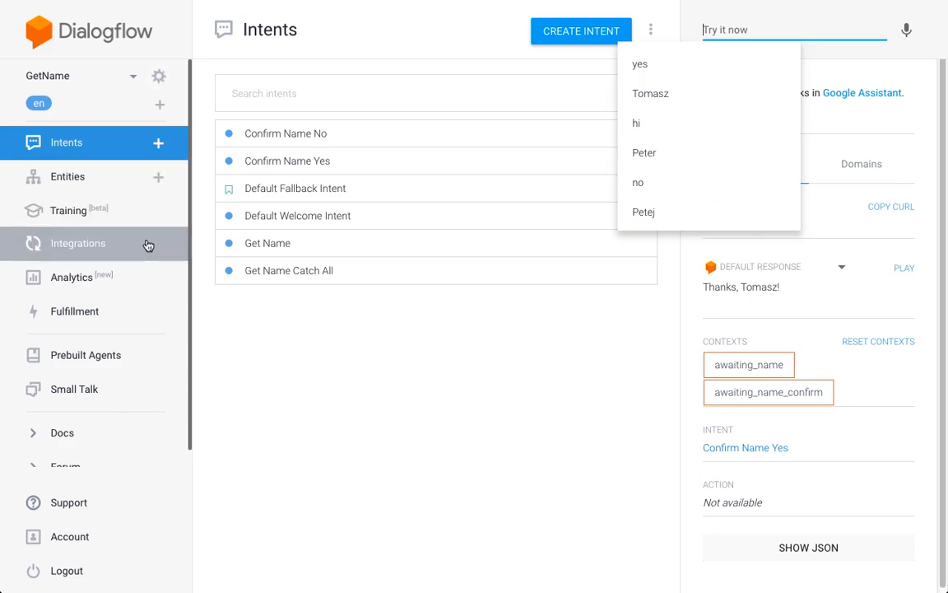
click(135, 180)
click(135, 180)
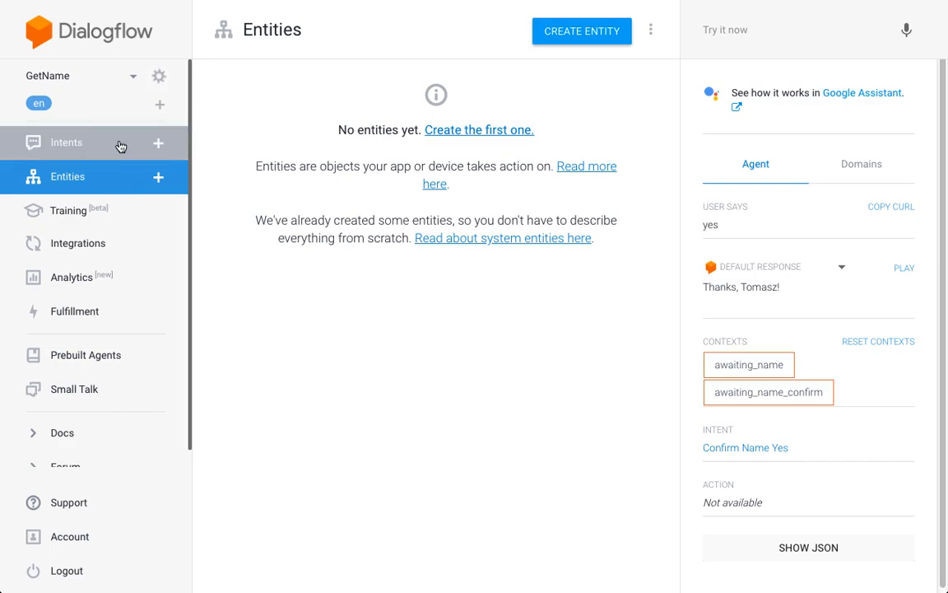
click(121, 144)
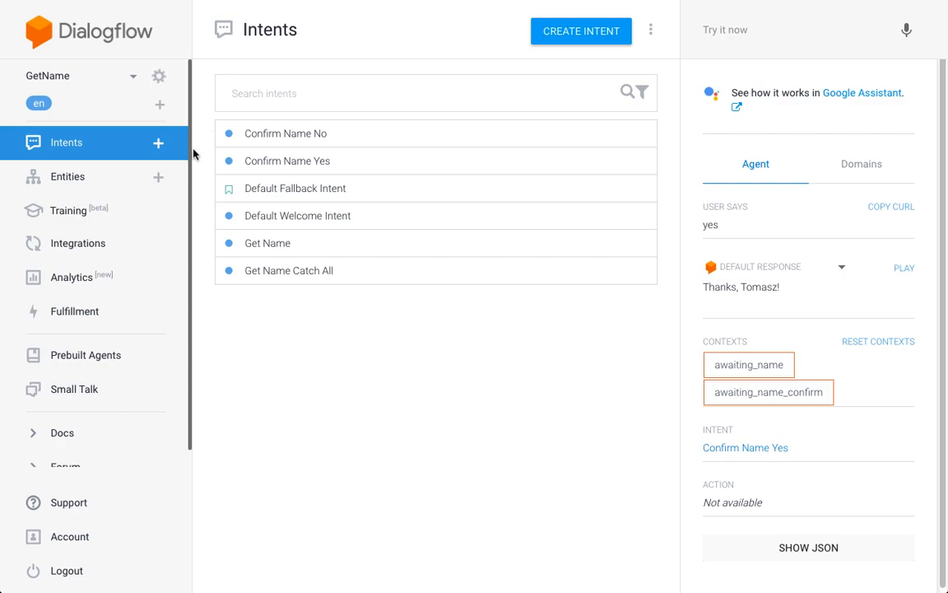